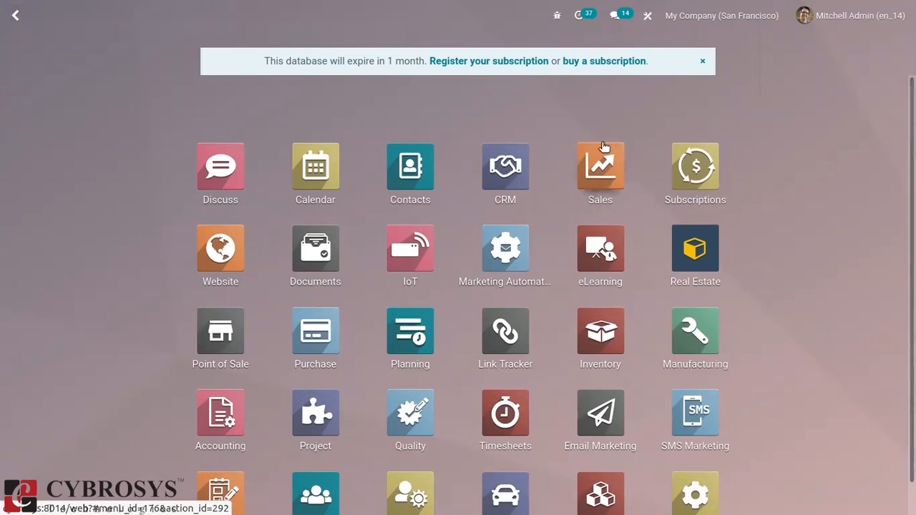
# Open the first quotation in the Sales app and launch Studio on its form.
pyautogui.click(607, 167)
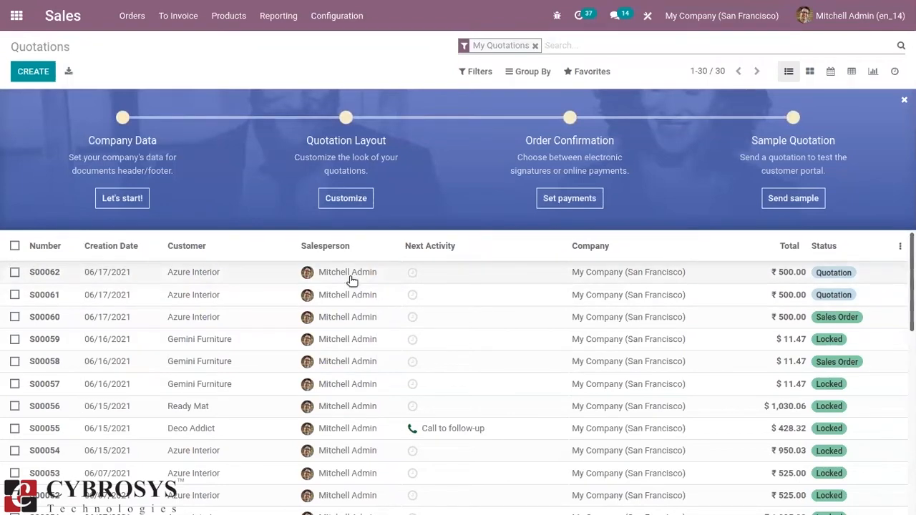
pyautogui.click(322, 277)
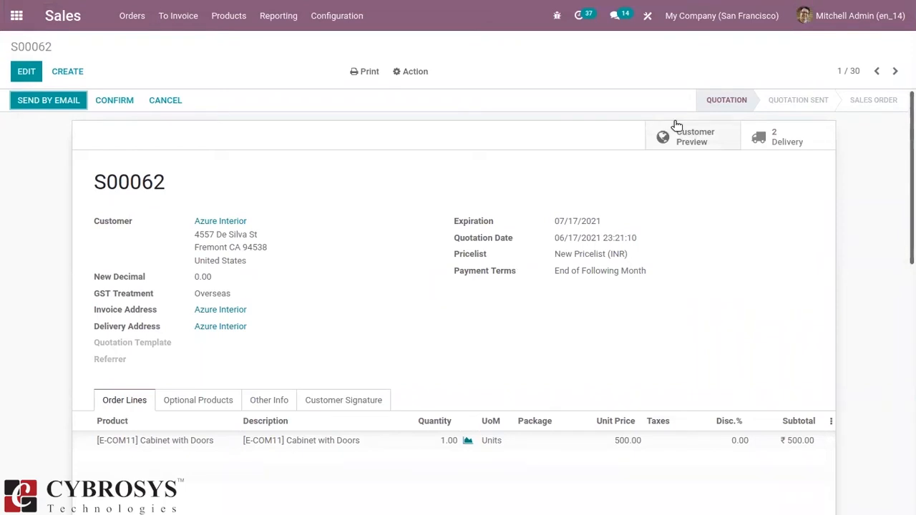
pyautogui.click(649, 15)
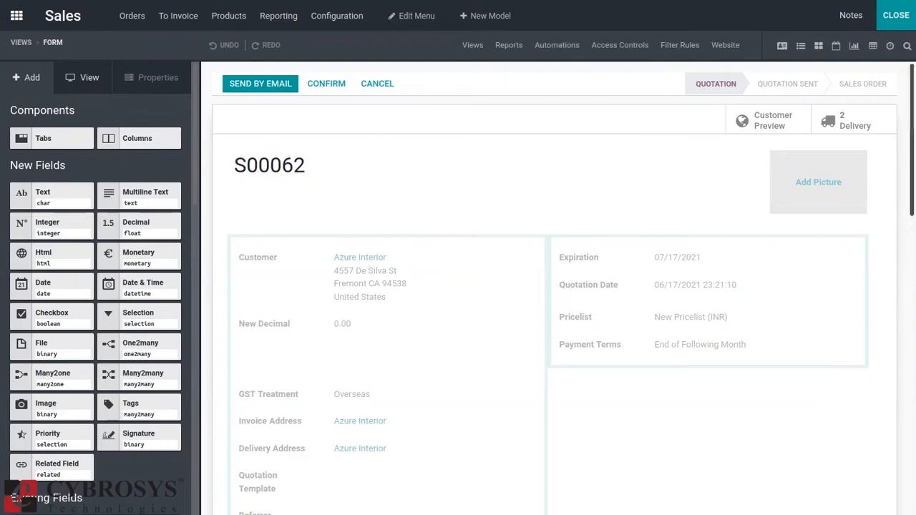
pyautogui.scroll(-5, 892, 172)
pyautogui.scroll(5, 893, 172)
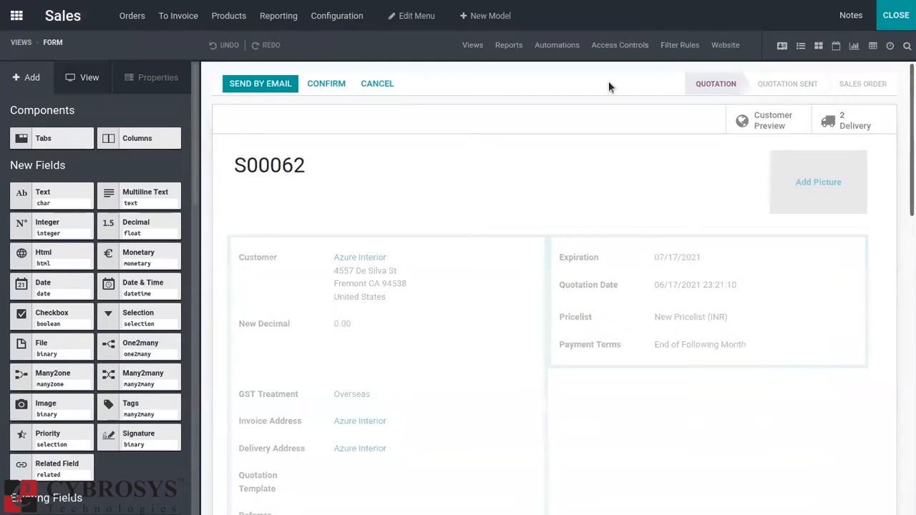
# Create a new External report with business header and footer for the sales order model.
pyautogui.click(508, 46)
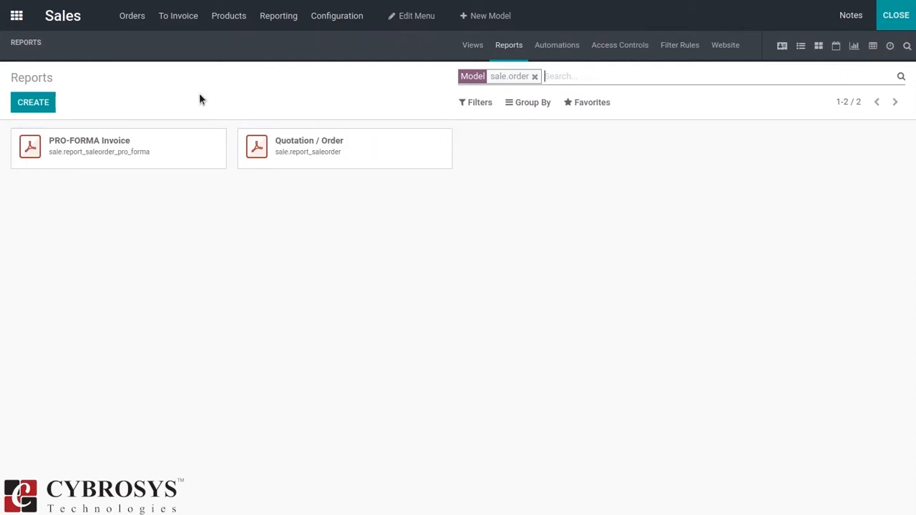
pyautogui.click(27, 106)
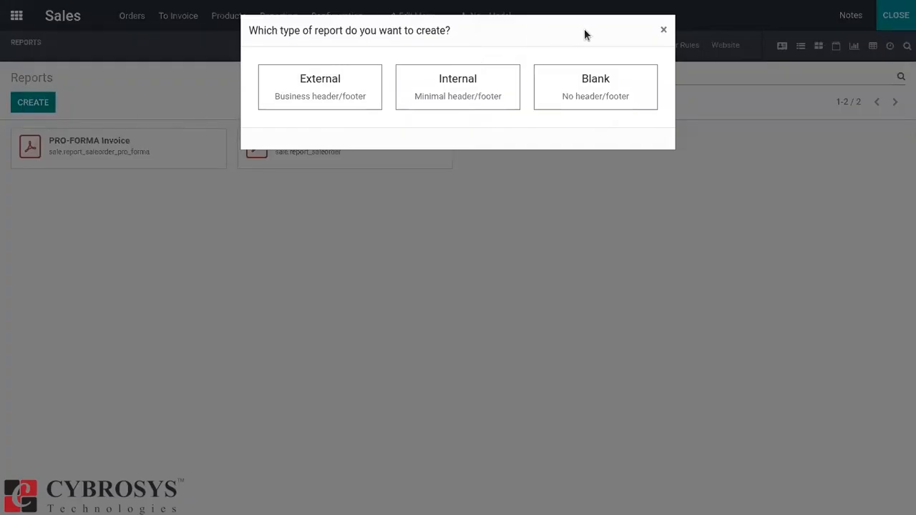
pyautogui.press('F11')
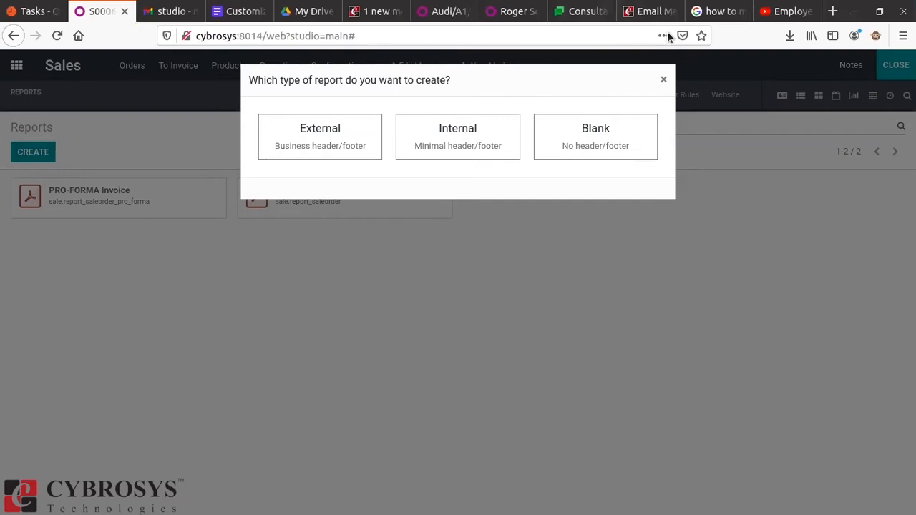
pyautogui.press('F11')
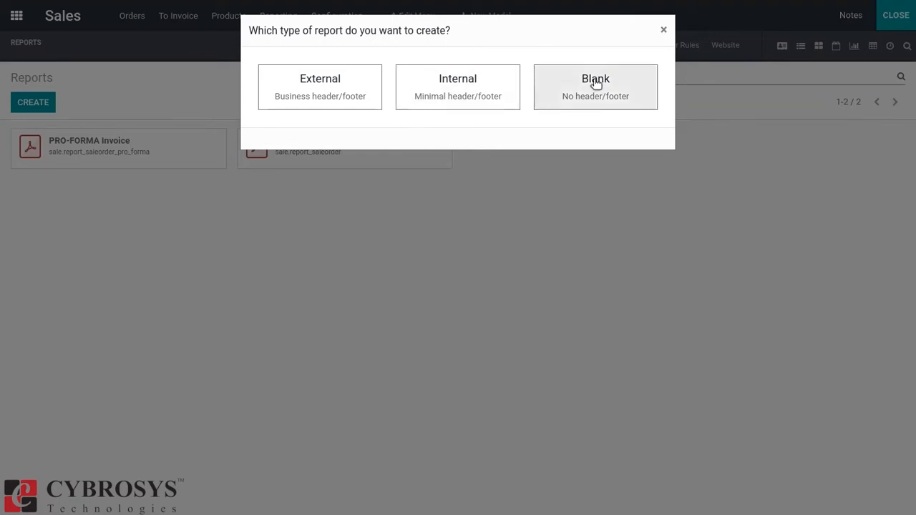
pyautogui.click(331, 78)
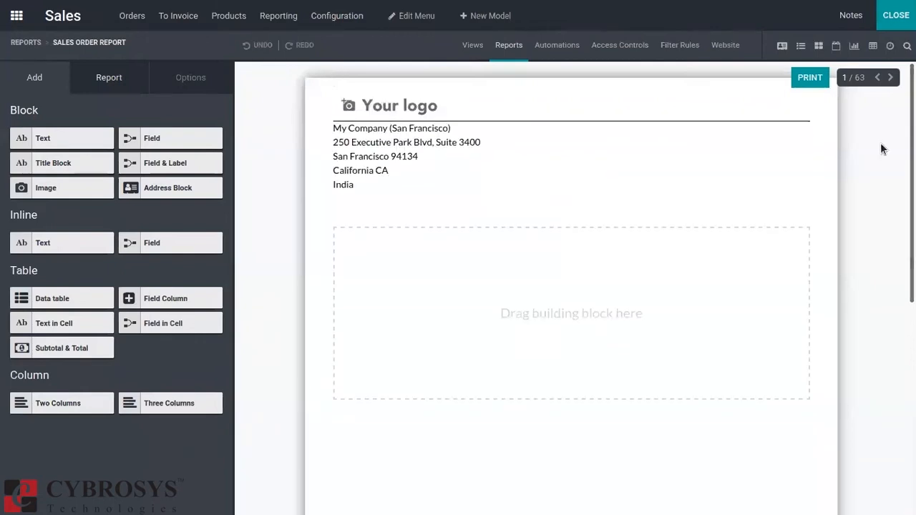
# Add a block-level Text element to the report body below the company address.
pyautogui.scroll(-2, 572, 287)
pyautogui.scroll(2, 571, 286)
pyautogui.scroll(-2, 572, 286)
pyautogui.scroll(-3, 762, 200)
pyautogui.scroll(5, 762, 199)
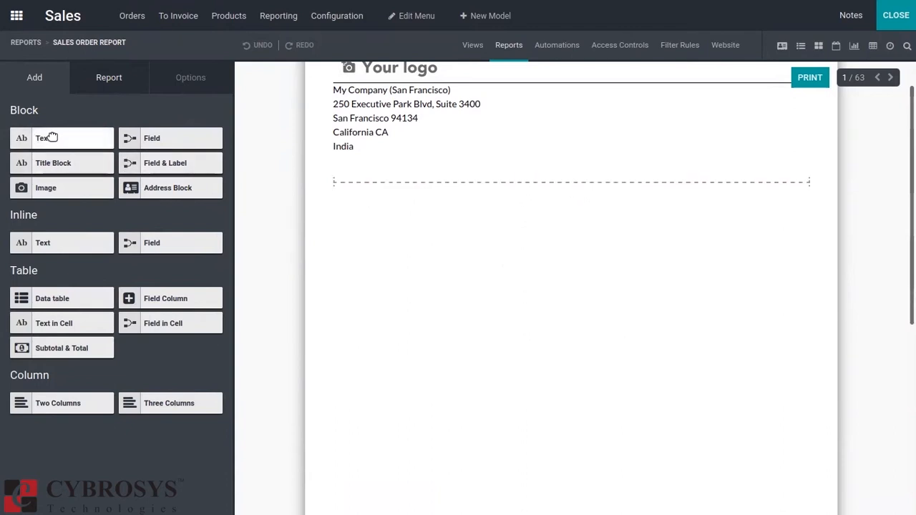
pyautogui.moveTo(52, 137); pyautogui.dragTo(376, 206)
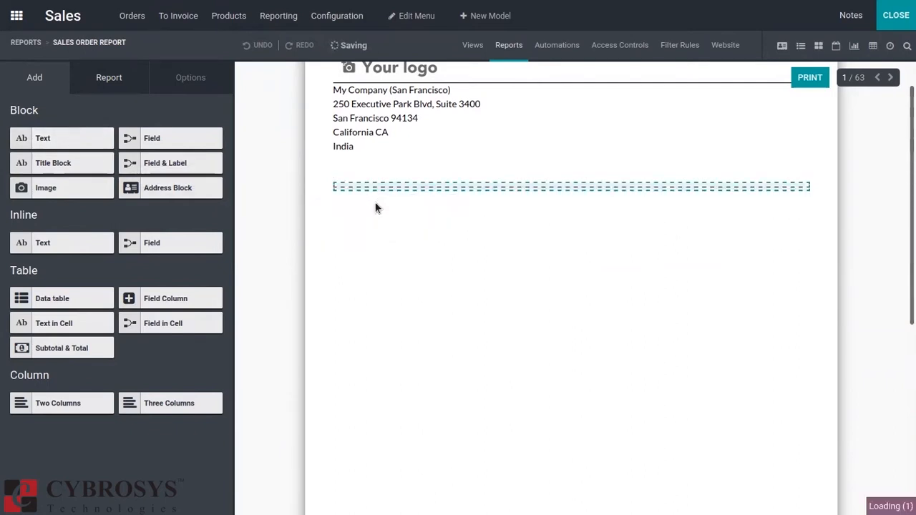
# Replace the new text block's placeholder content with "Invoice INV/2020/0065".
pyautogui.click(354, 174)
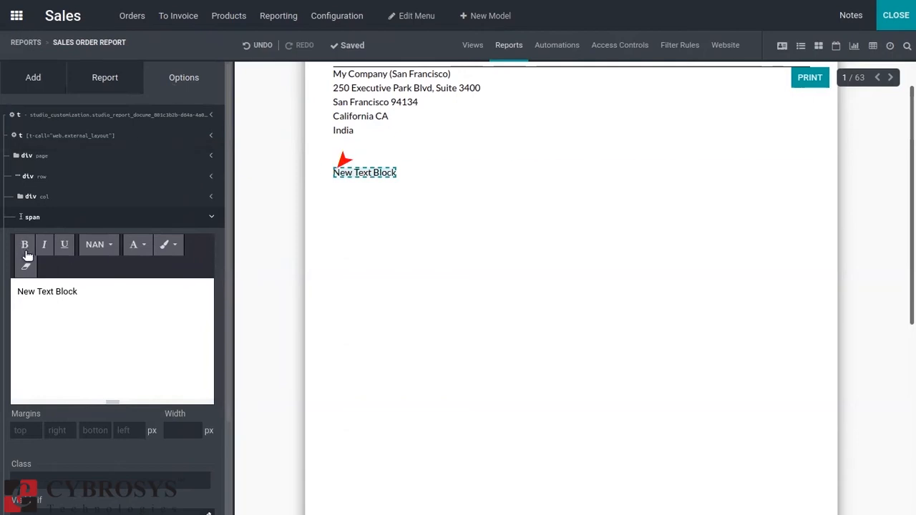
pyautogui.click(64, 292)
pyautogui.click(80, 270)
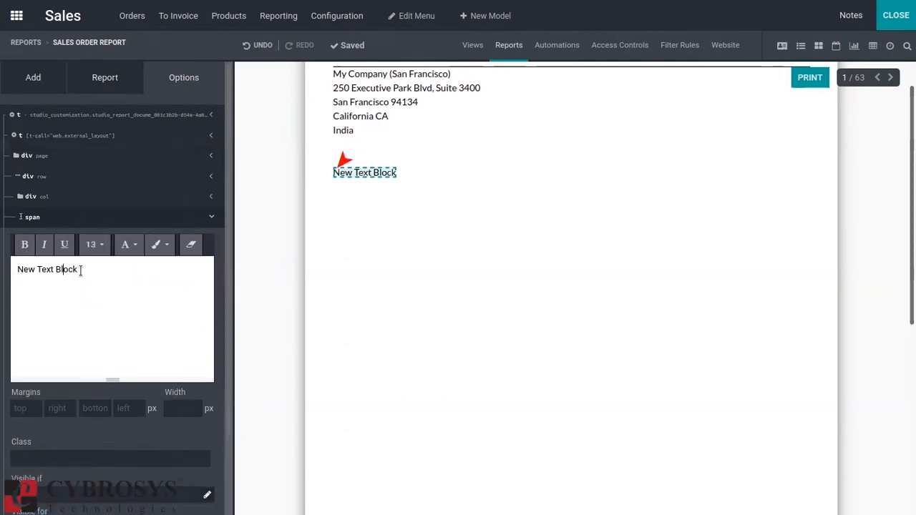
pyautogui.press('BackSpace')
pyautogui.press('BackSpace')
pyautogui.press('BackSpace')
pyautogui.press('BackSpace')
pyautogui.press('BackSpace')
pyautogui.press('BackSpace')
pyautogui.press('BackSpace')
pyautogui.press('BackSpace')
pyautogui.press('BackSpace')
pyautogui.press('BackSpace')
pyautogui.press('BackSpace')
pyautogui.press('BackSpace')
pyautogui.press('BackSpace')
pyautogui.press('BackSpace')
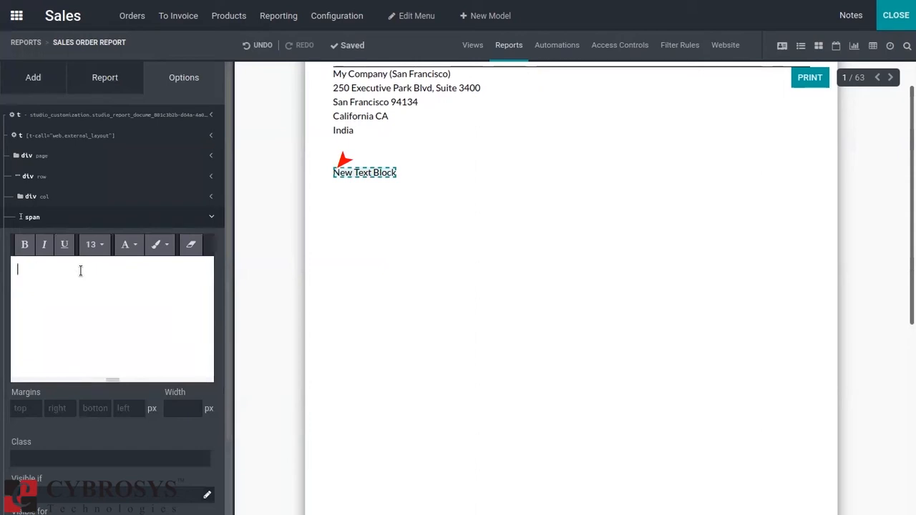
pyautogui.write('Invoice INV/2020/')
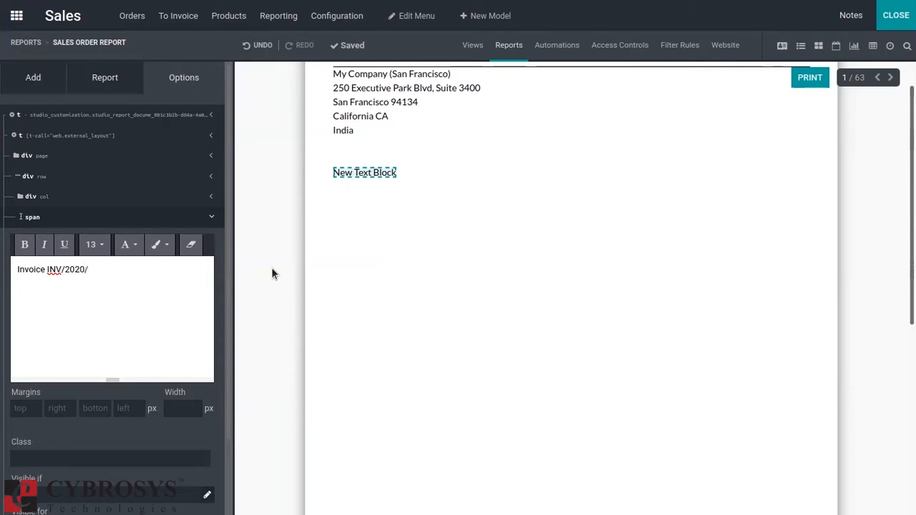
pyautogui.write('0065')
pyautogui.click(432, 246)
# Try to make the invoice text block bold and change its font size to 24 and to 18.
pyautogui.click(345, 176)
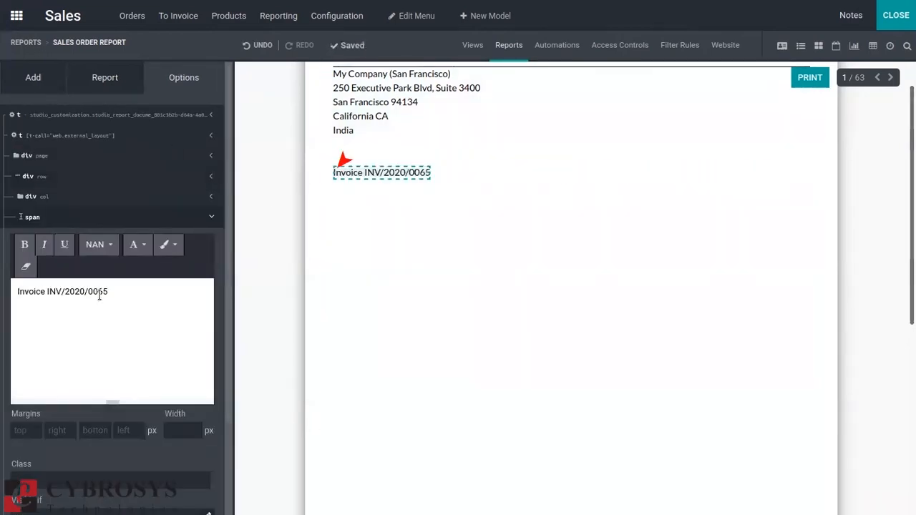
pyautogui.click(114, 327)
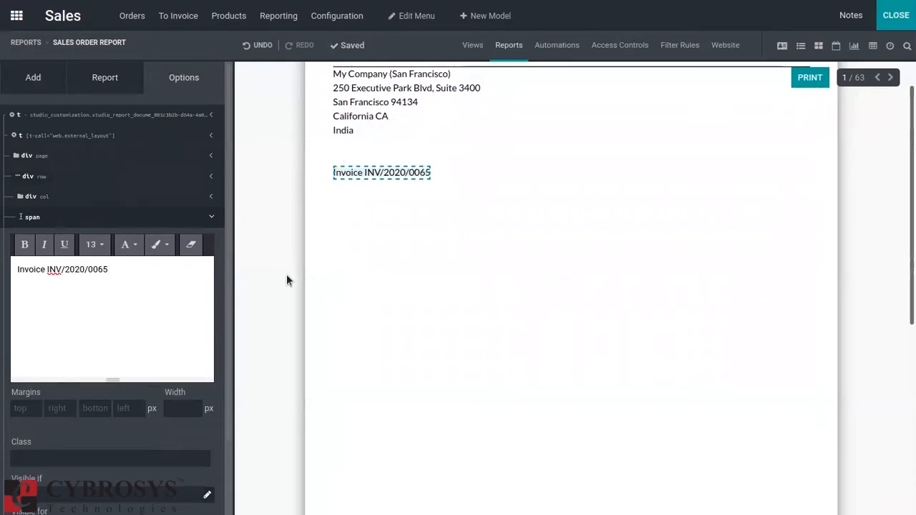
pyautogui.click(25, 251)
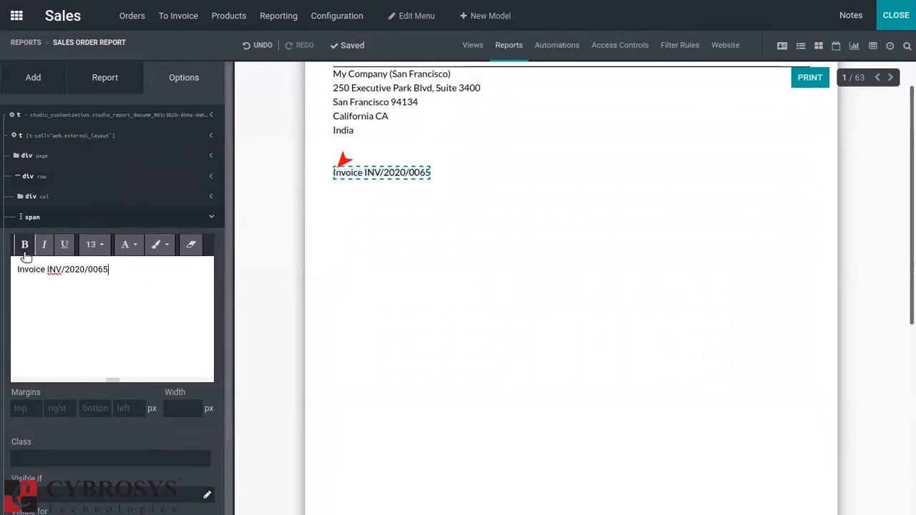
pyautogui.click(104, 246)
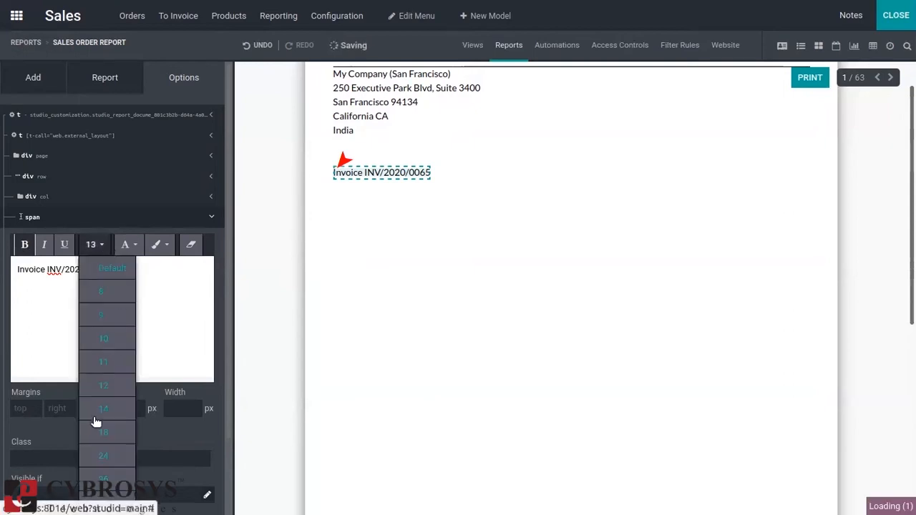
pyautogui.click(107, 451)
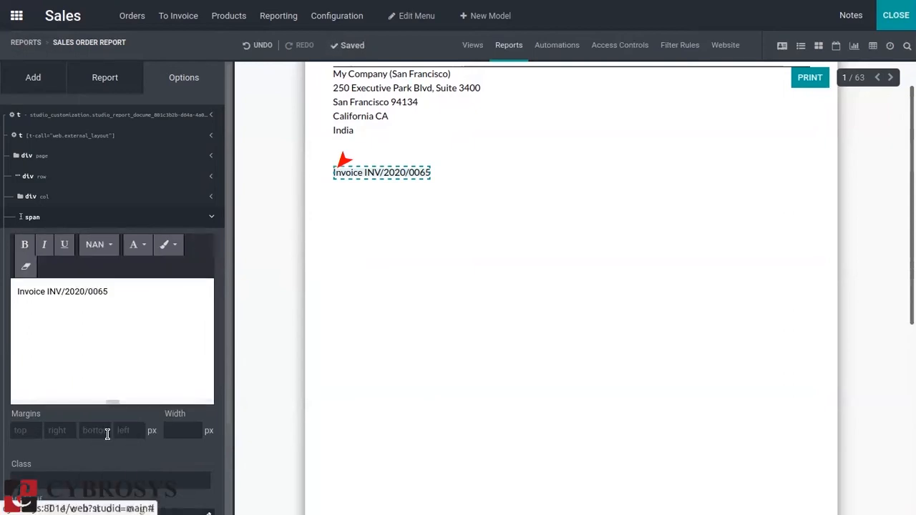
pyautogui.click(107, 247)
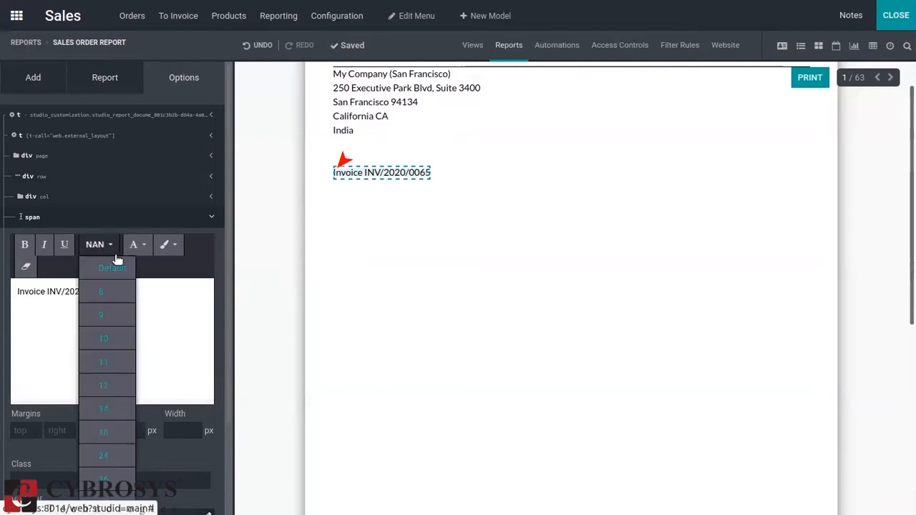
pyautogui.click(92, 425)
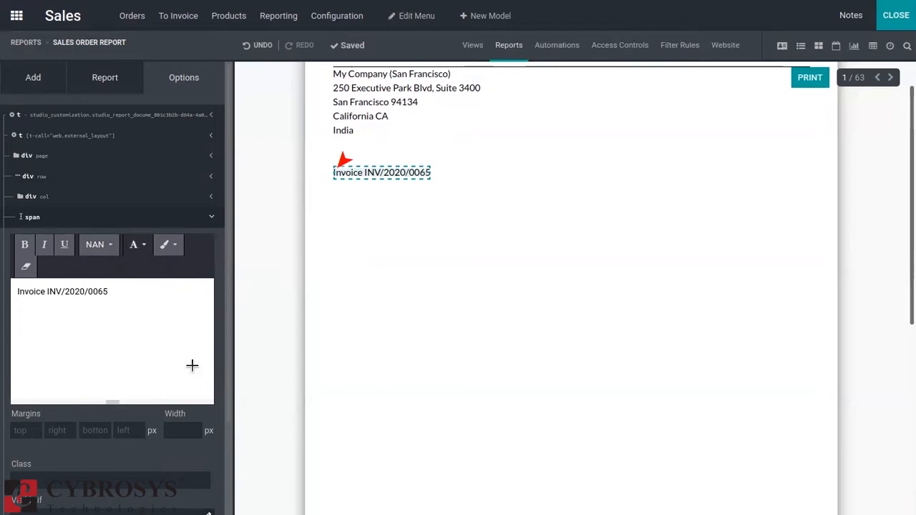
# Examine the text block's margin, class, visibility condition and visible-for group options without changing them.
pyautogui.scroll(-3, 228, 323)
pyautogui.click(66, 346)
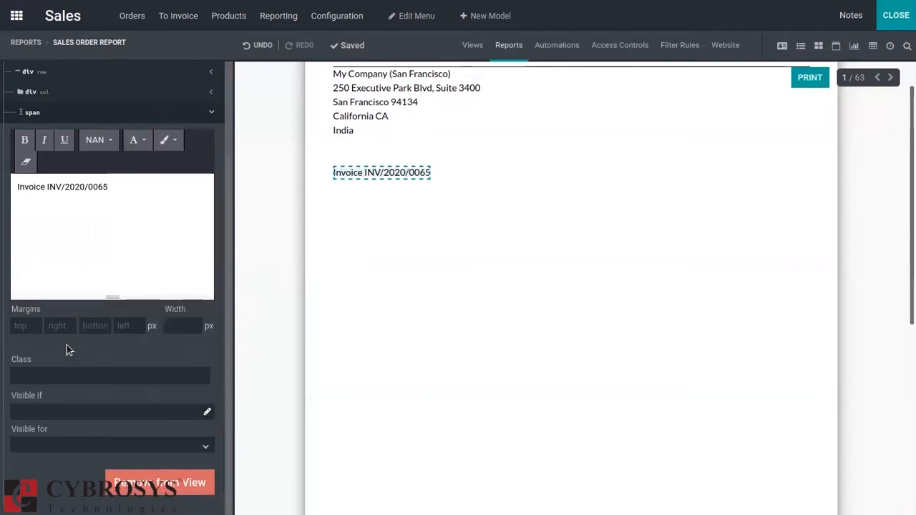
pyautogui.click(33, 325)
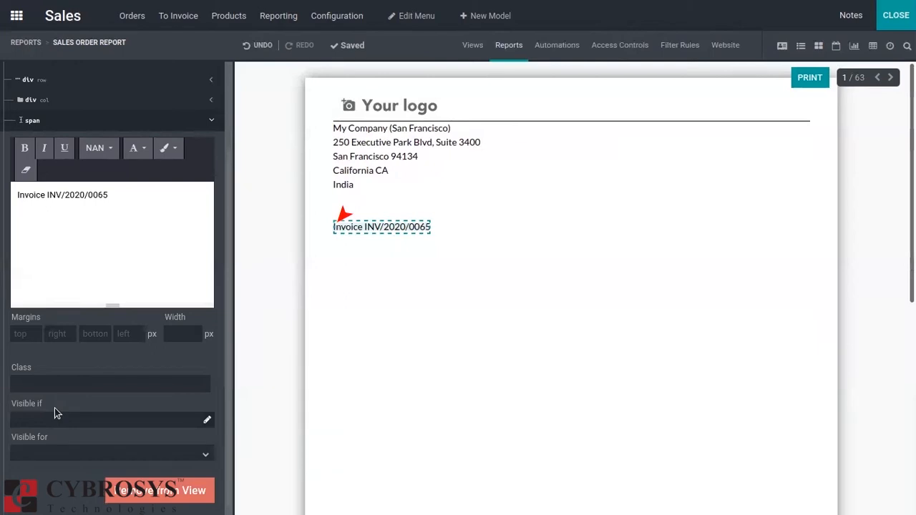
pyautogui.click(208, 422)
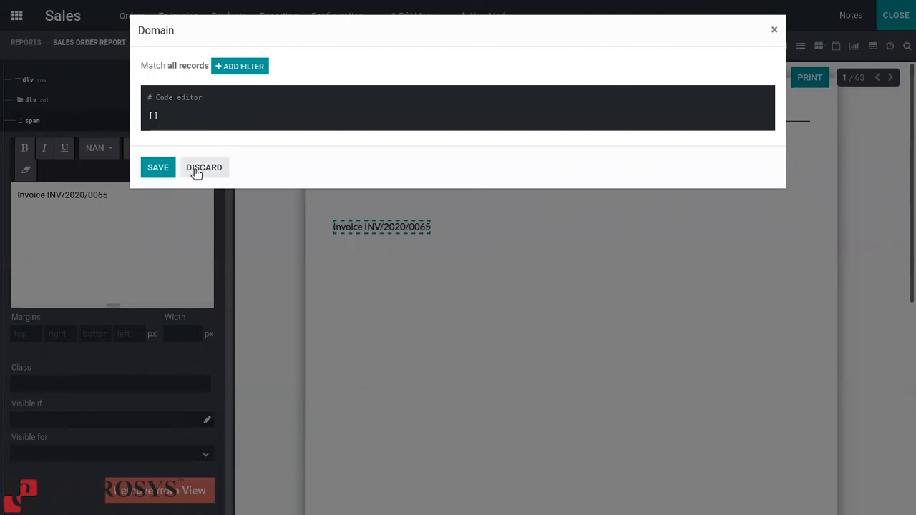
pyautogui.click(774, 31)
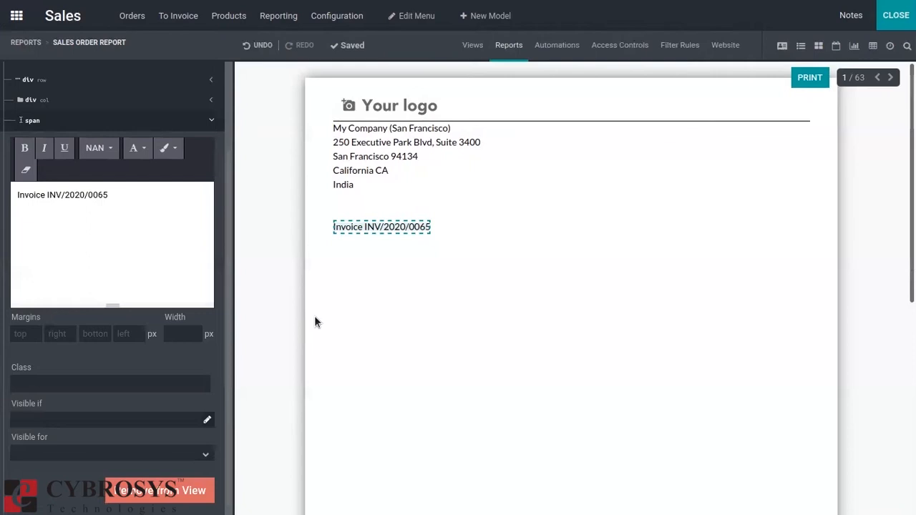
pyautogui.click(87, 451)
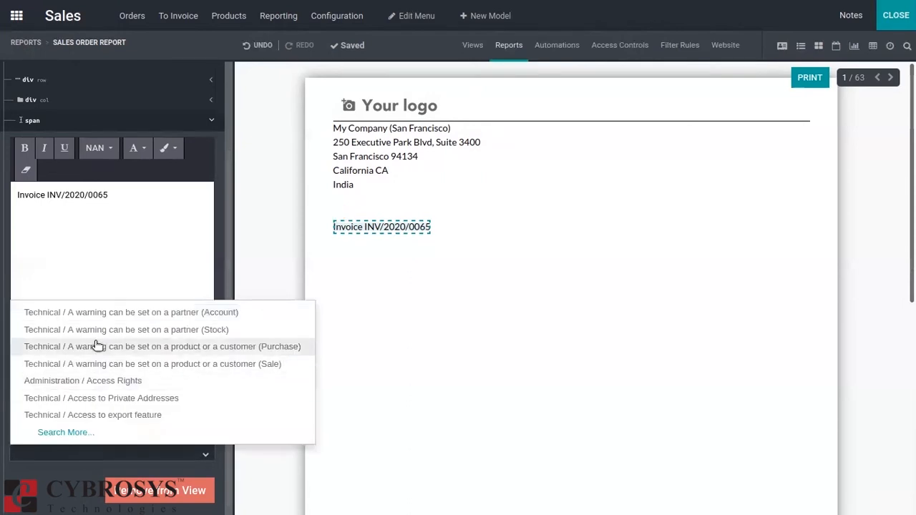
pyautogui.click(425, 380)
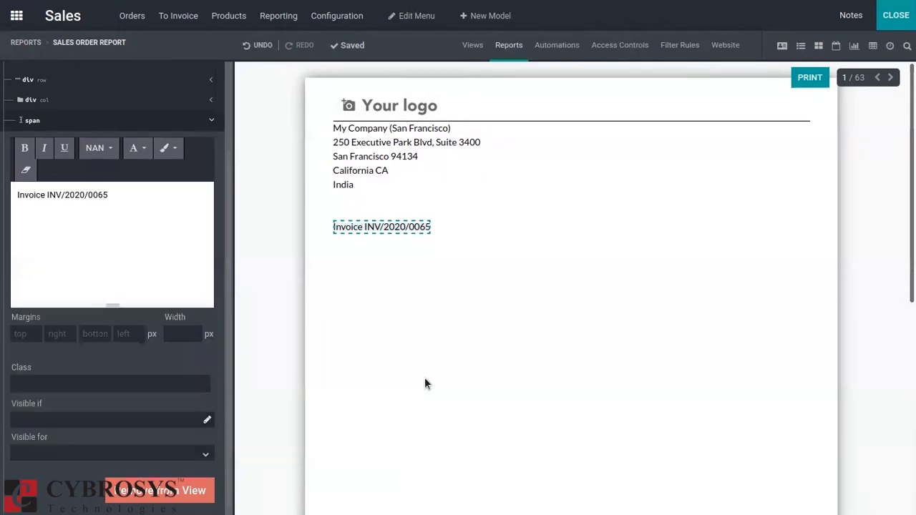
pyautogui.click(425, 379)
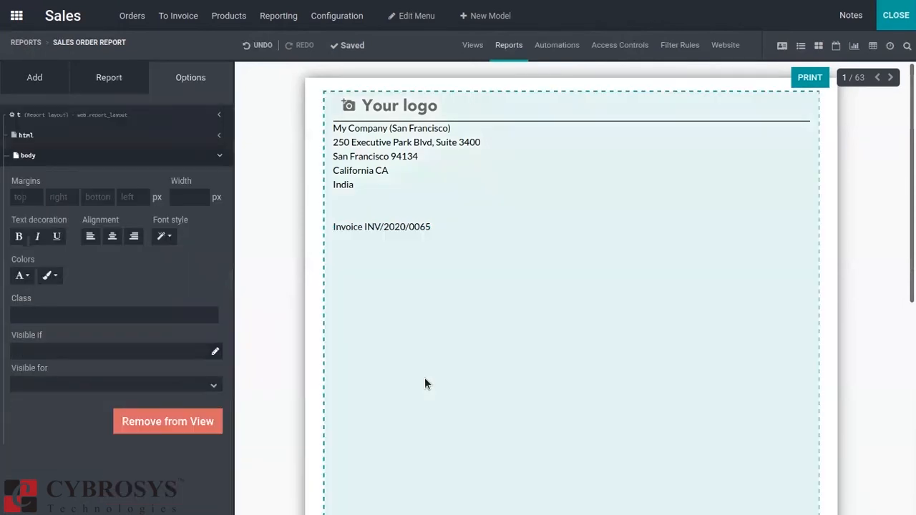
pyautogui.click(352, 219)
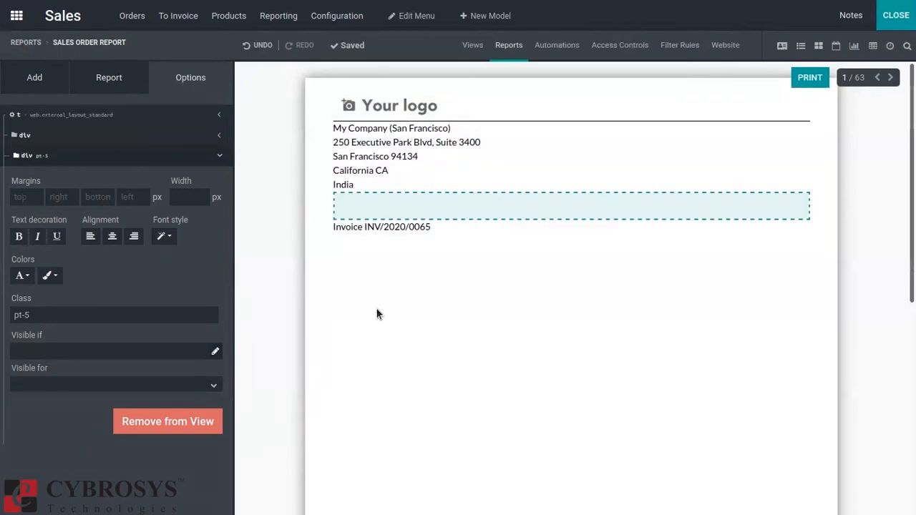
pyautogui.click(377, 315)
# Add an address block in the column opposite the invoice text, linked to the sales order's Customer field.
pyautogui.click(35, 79)
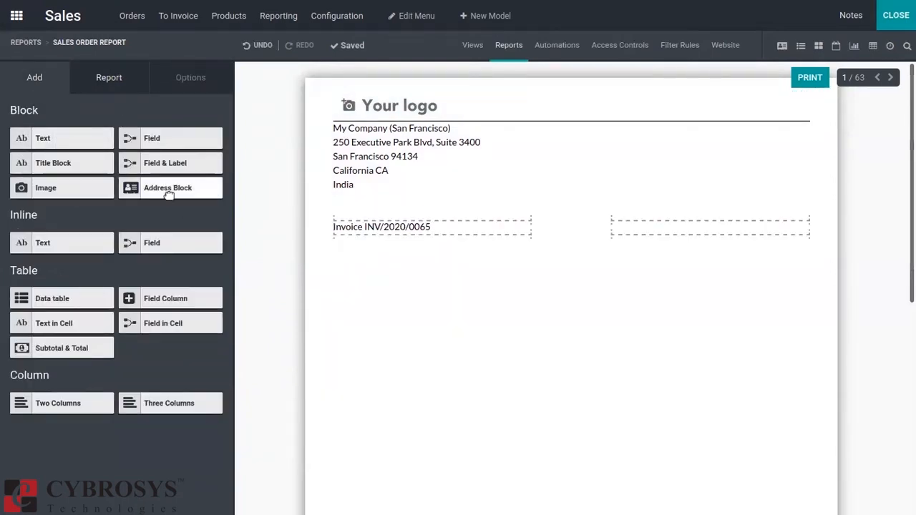
pyautogui.moveTo(169, 195); pyautogui.dragTo(710, 237)
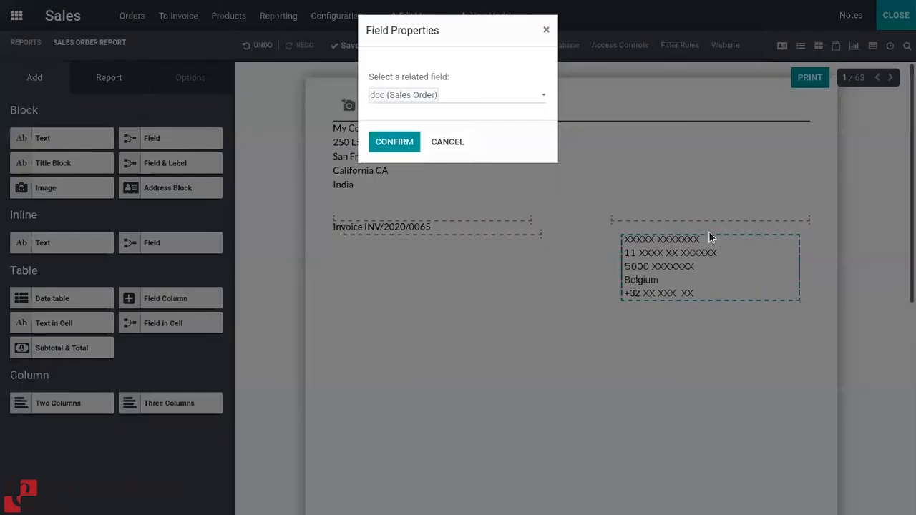
pyautogui.click(455, 93)
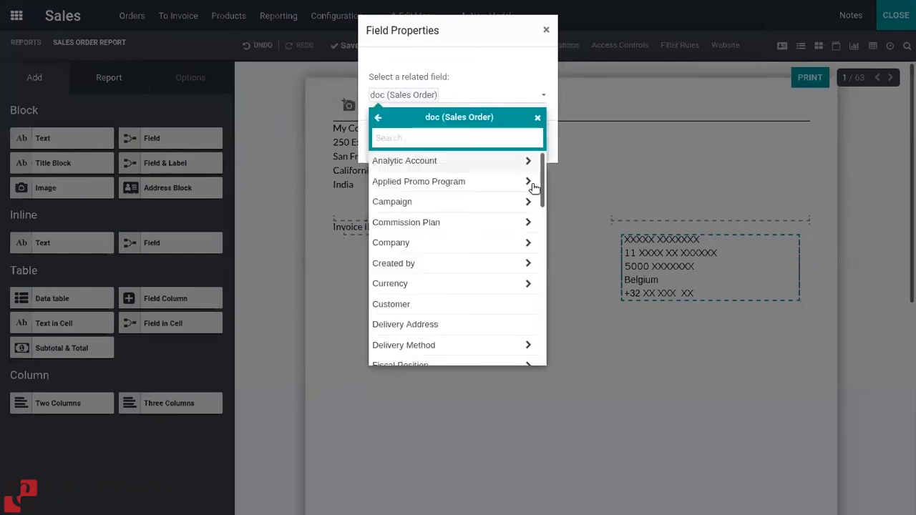
pyautogui.moveTo(540, 176); pyautogui.dragTo(539, 223)
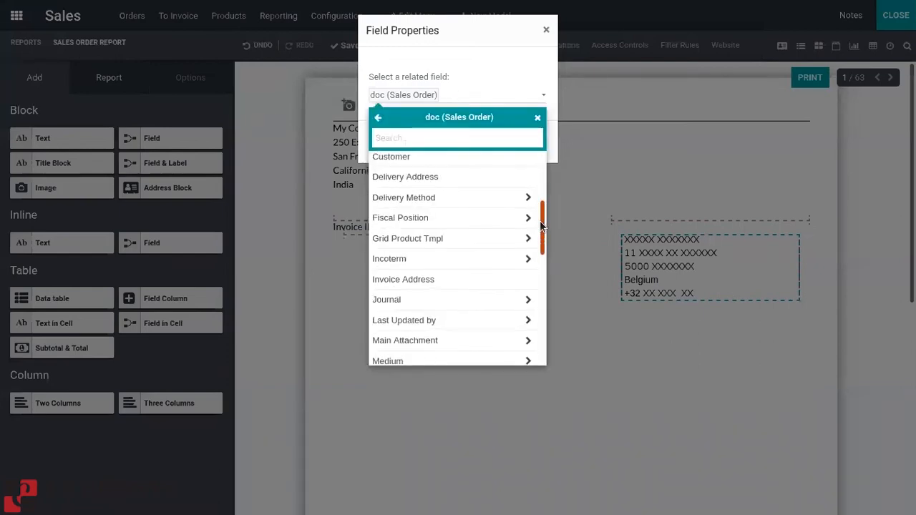
pyautogui.click(456, 167)
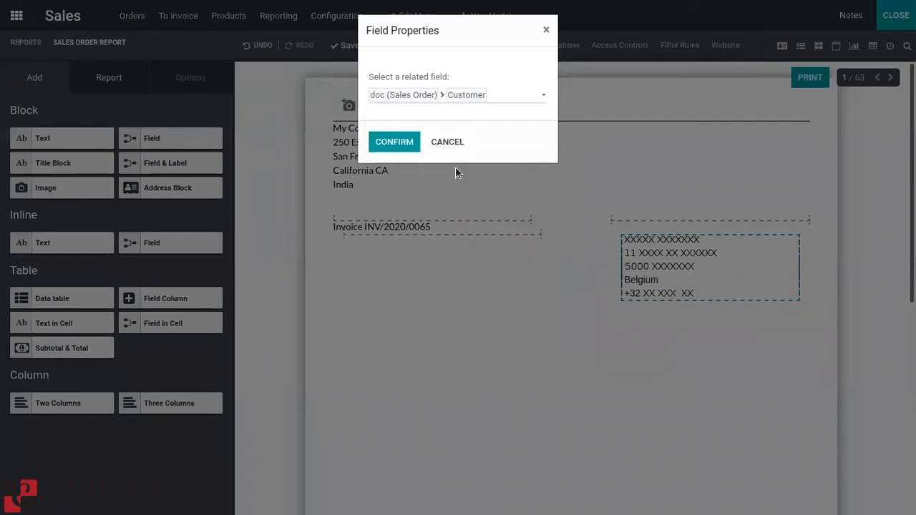
pyautogui.click(402, 141)
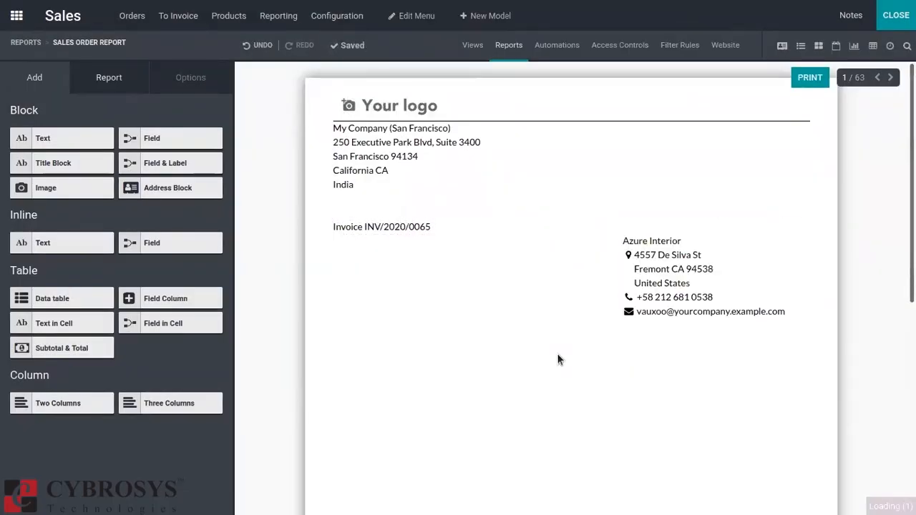
pyautogui.click(478, 326)
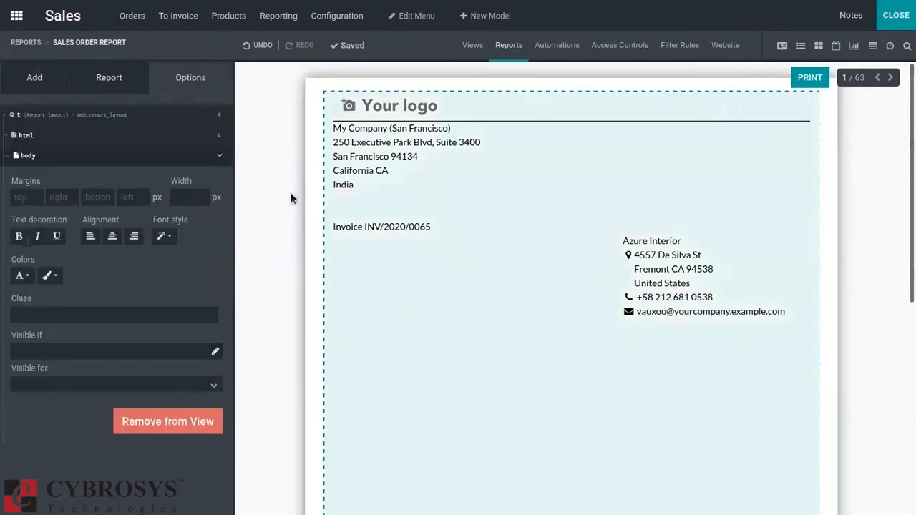
# Rename the report as "Customer Invoice Report" in its report settings.
pyautogui.click(109, 78)
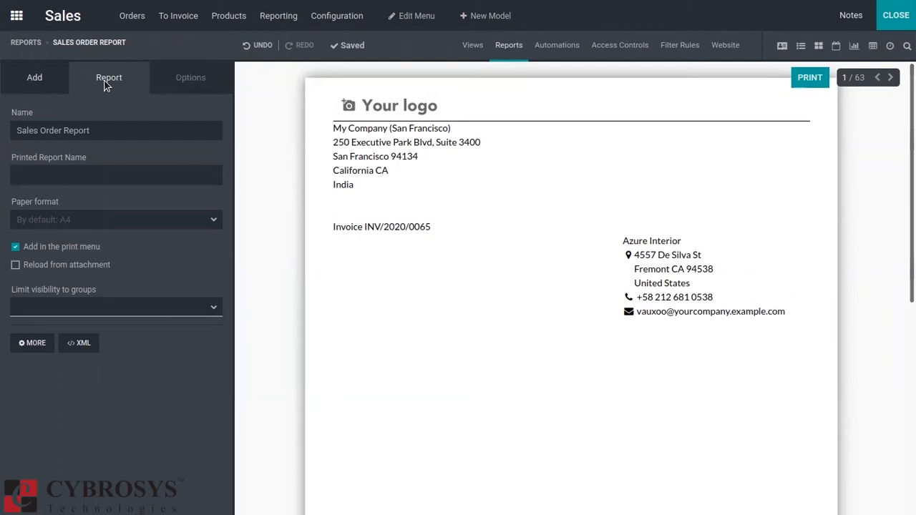
pyautogui.click(58, 130)
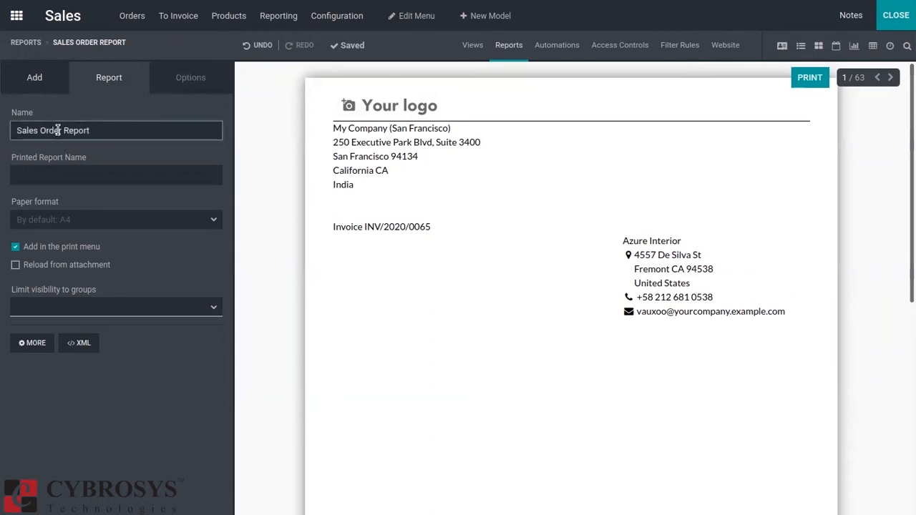
pyautogui.press('BackSpace')
pyautogui.press('BackSpace')
pyautogui.press('BackSpace')
pyautogui.press('BackSpace')
pyautogui.press('BackSpace')
pyautogui.press('BackSpace')
pyautogui.press('BackSpace')
pyautogui.press('BackSpace')
pyautogui.press('BackSpace')
pyautogui.press('BackSpace')
pyautogui.write('cUSTOMER')
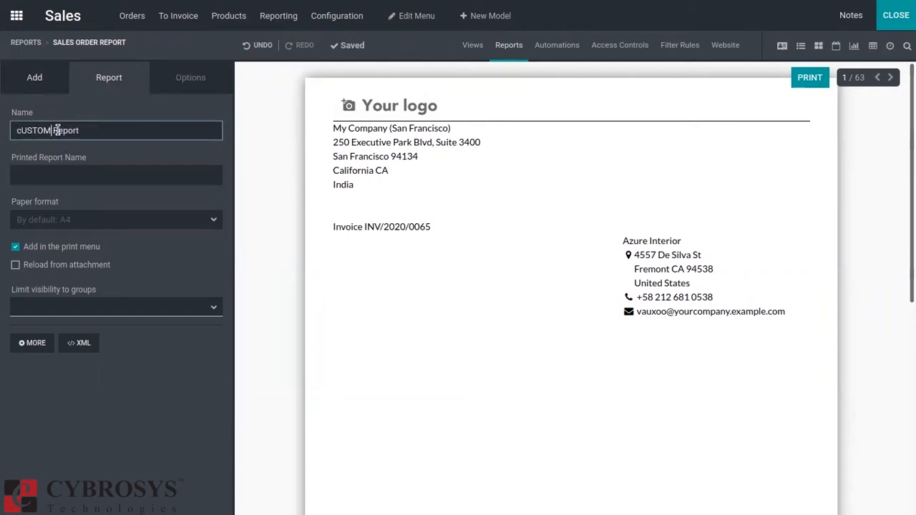
pyautogui.press('BackSpace')
pyautogui.press('BackSpace')
pyautogui.press('BackSpace')
pyautogui.press('BackSpace')
pyautogui.press('BackSpace')
pyautogui.press('BackSpace')
pyautogui.press('BackSpace')
pyautogui.press('BackSpace')
pyautogui.write('Custome r Invoice')
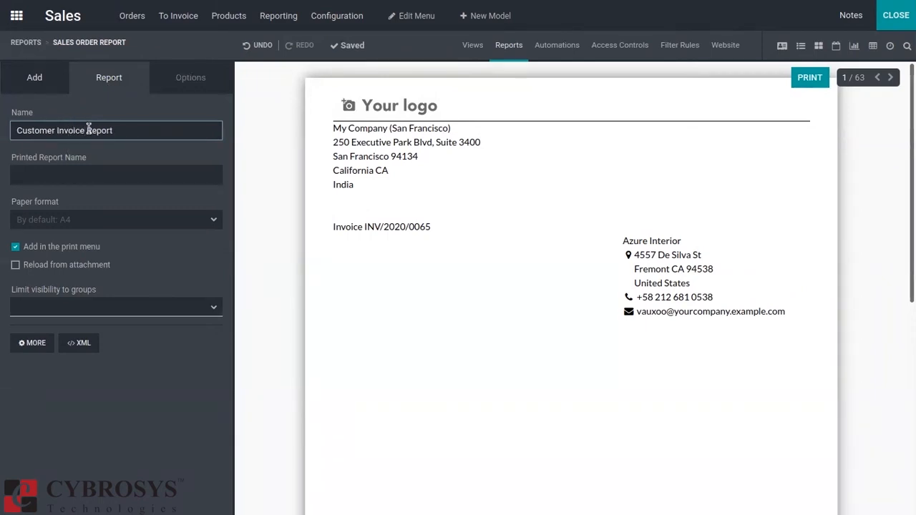
pyautogui.click(82, 224)
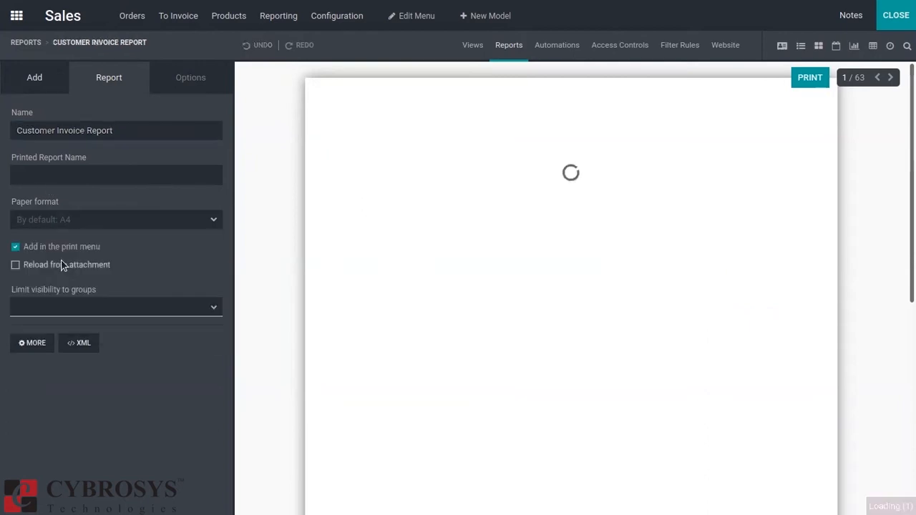
# Examine the report's paper format choices, printed report name and print menu settings without changing them.
pyautogui.click(61, 219)
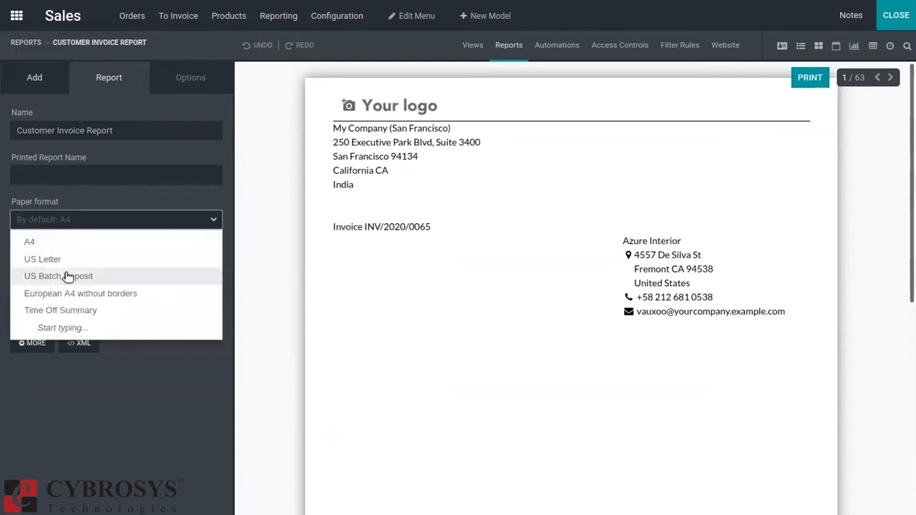
pyautogui.click(117, 180)
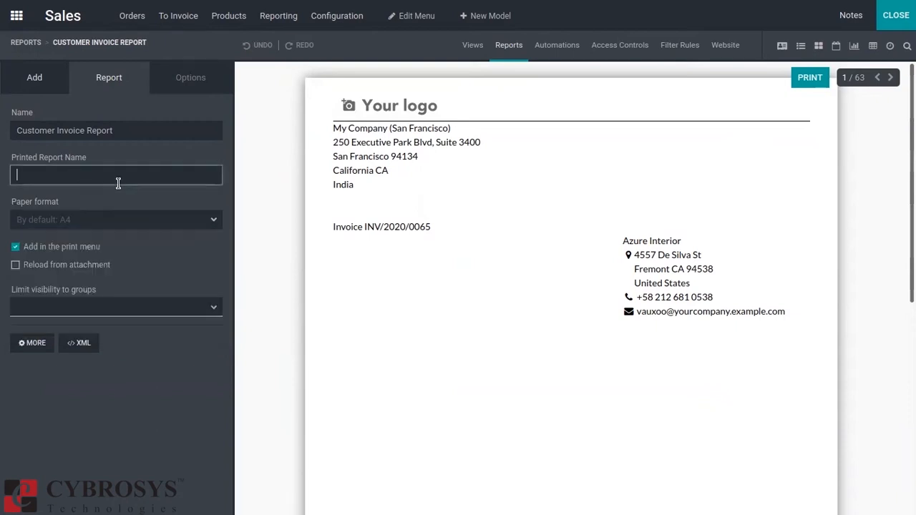
pyautogui.click(145, 257)
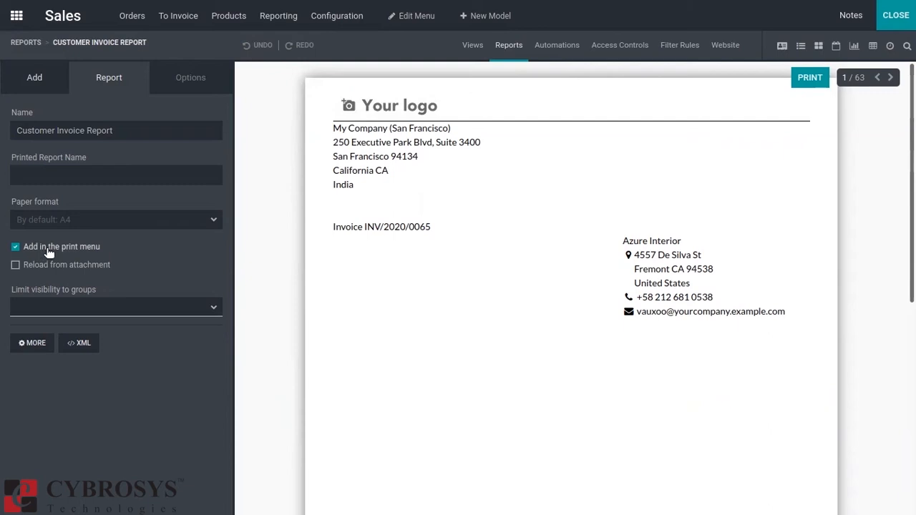
# Return to the list of sales order reports and close Studio.
pyautogui.click(34, 77)
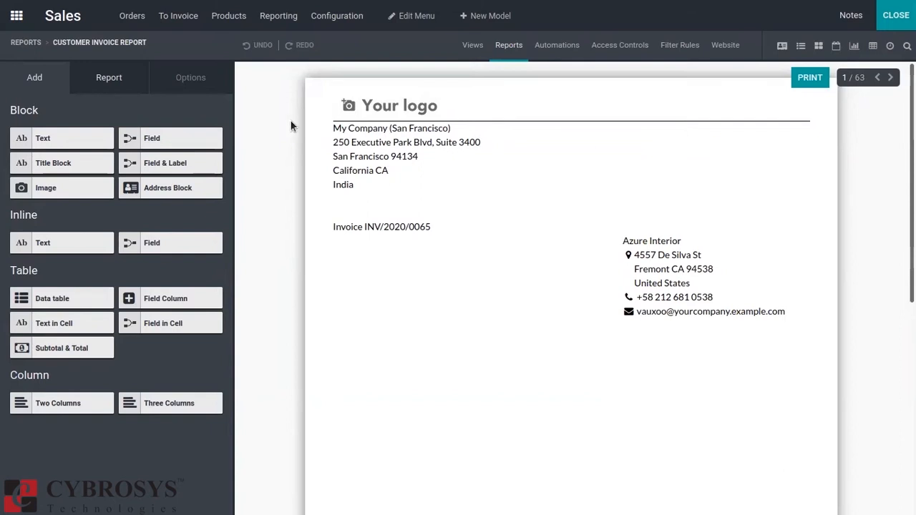
pyautogui.click(24, 44)
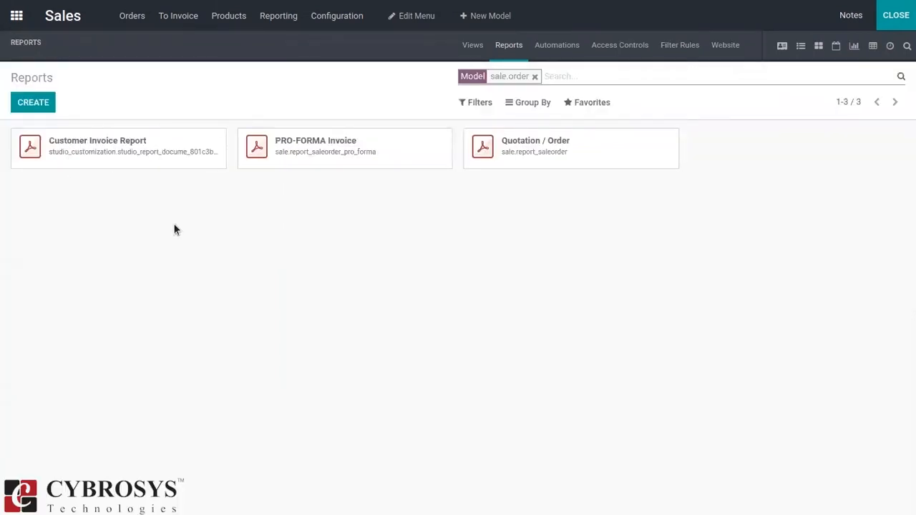
pyautogui.click(900, 16)
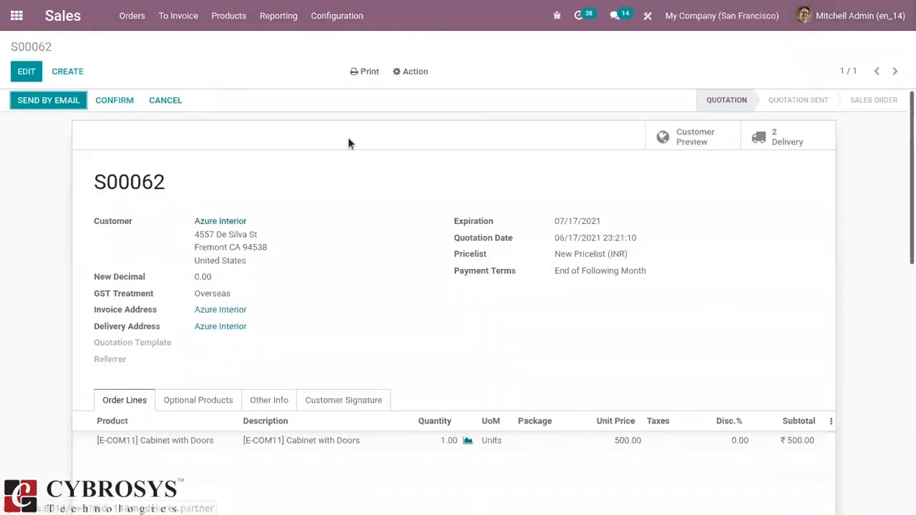
# Print the quotation with the Customer Invoice Report, open the PDF in Document Viewer to check it, and close the viewer.
pyautogui.click(363, 73)
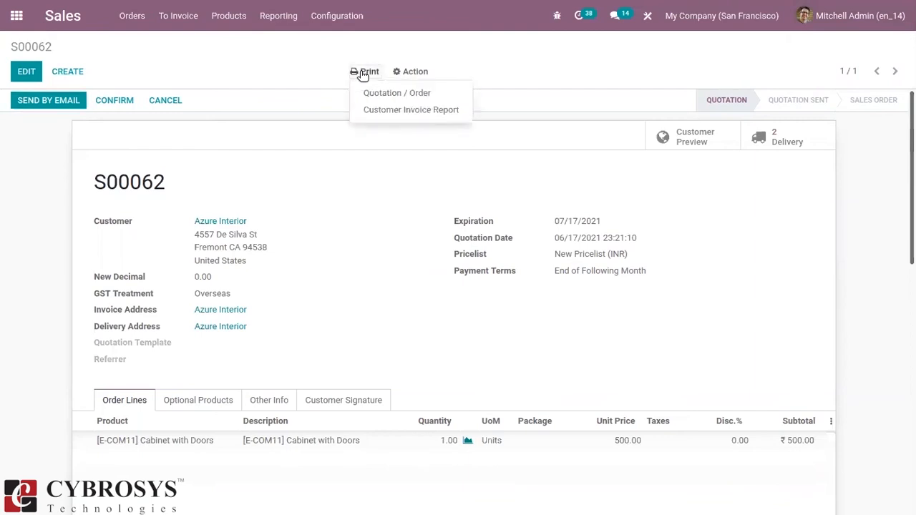
pyautogui.click(393, 113)
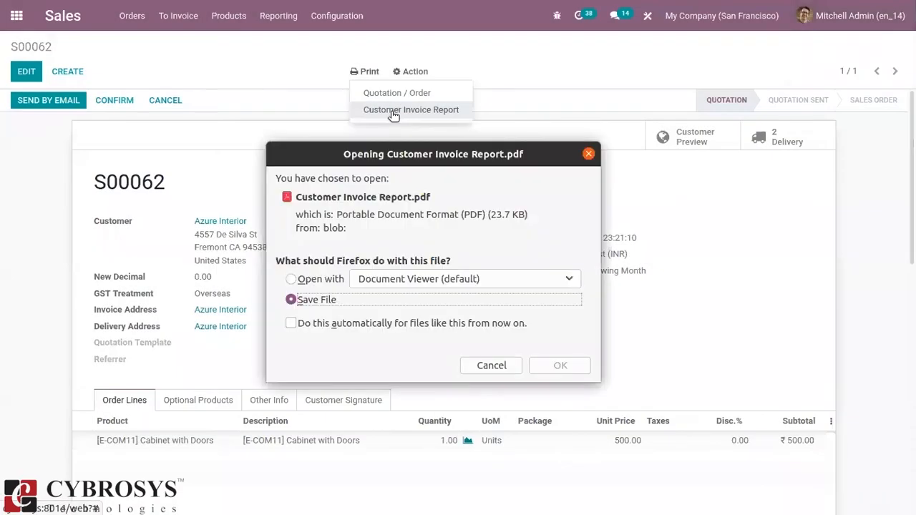
pyautogui.click(340, 280)
pyautogui.click(569, 367)
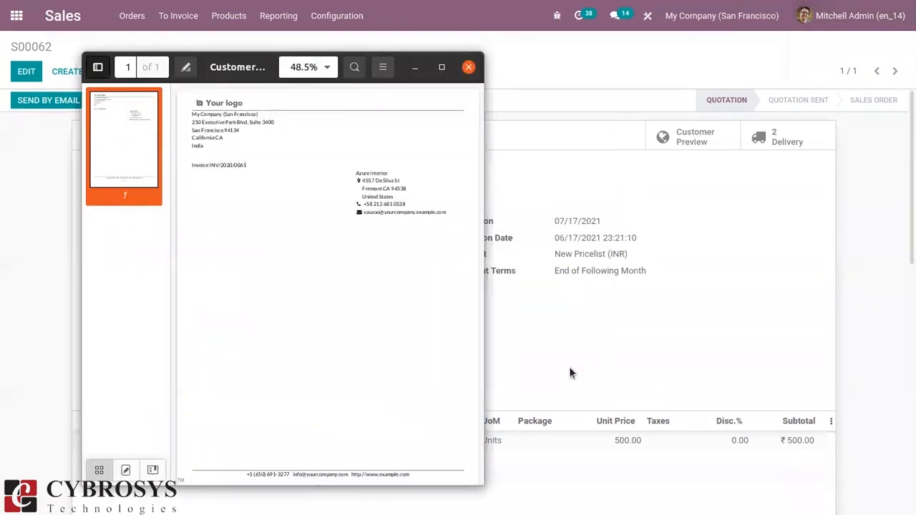
pyautogui.click(469, 68)
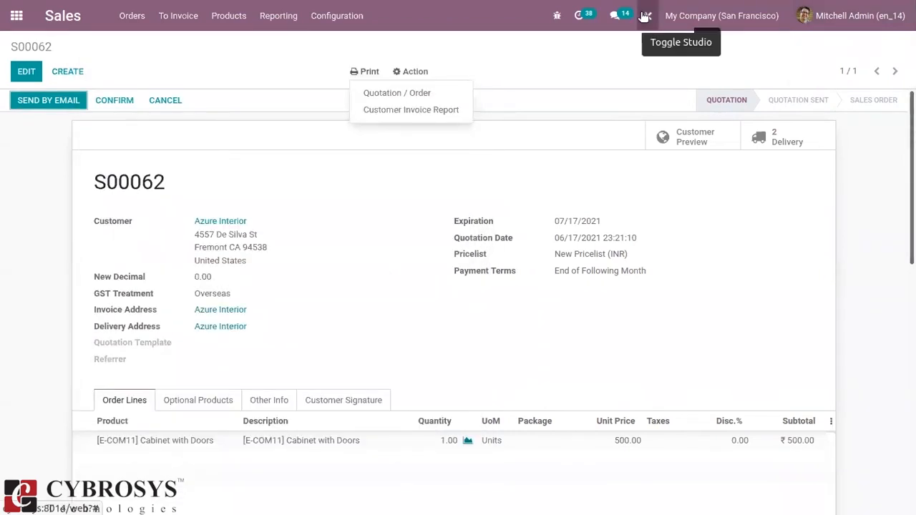
# Reopen Studio, switch to the customer invoices in Accounting, and open their Invoices report for editing.
pyautogui.click(644, 15)
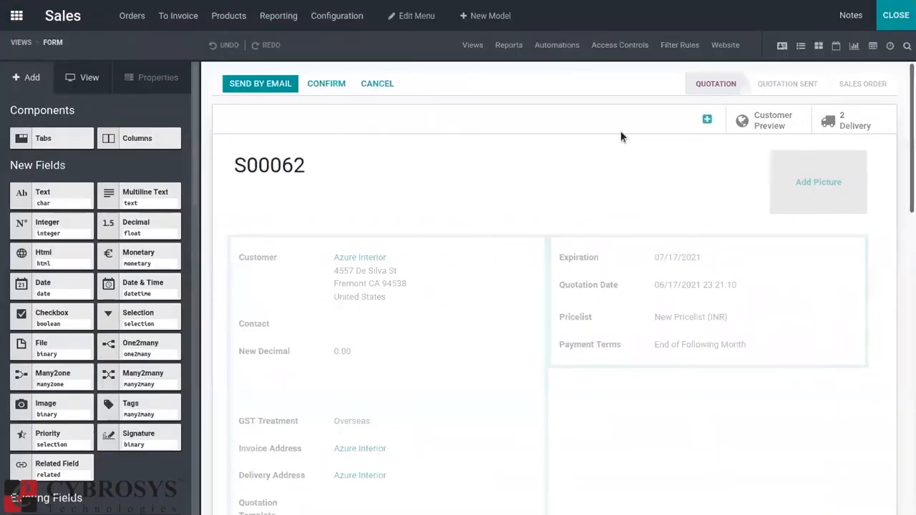
pyautogui.click(16, 15)
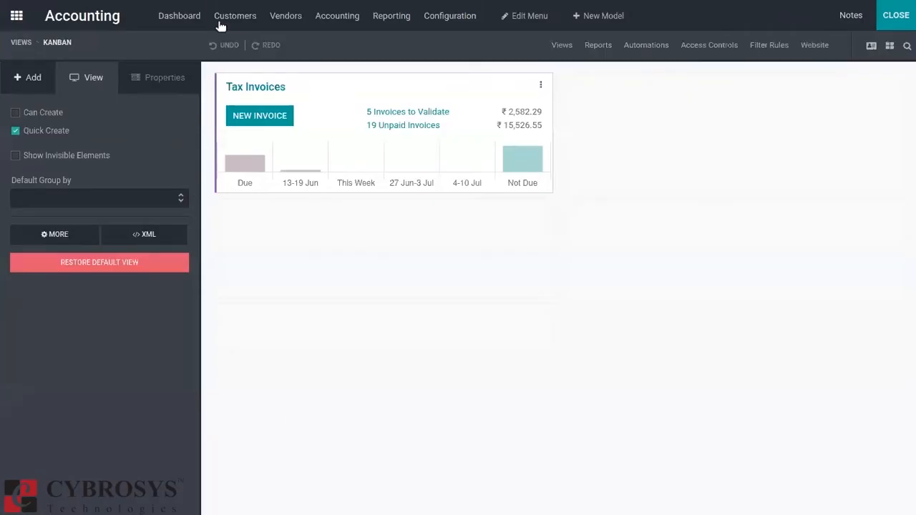
pyautogui.click(222, 24)
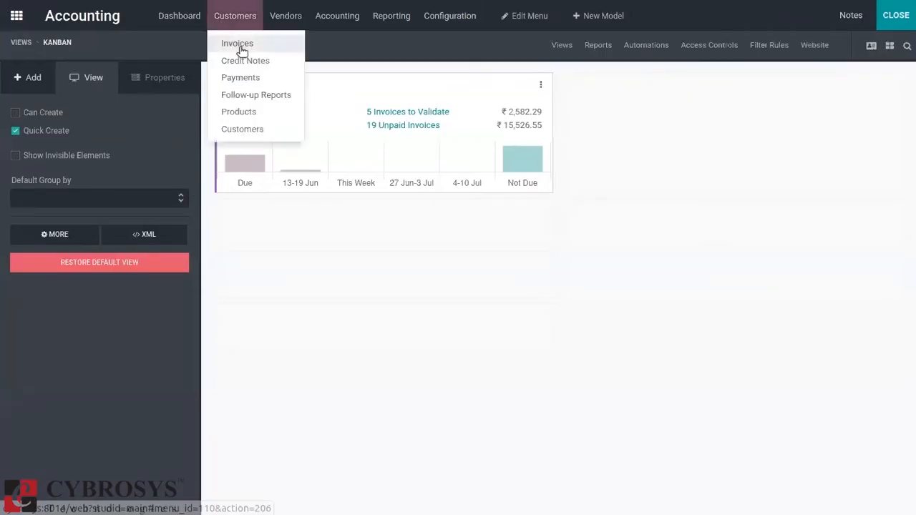
pyautogui.click(230, 42)
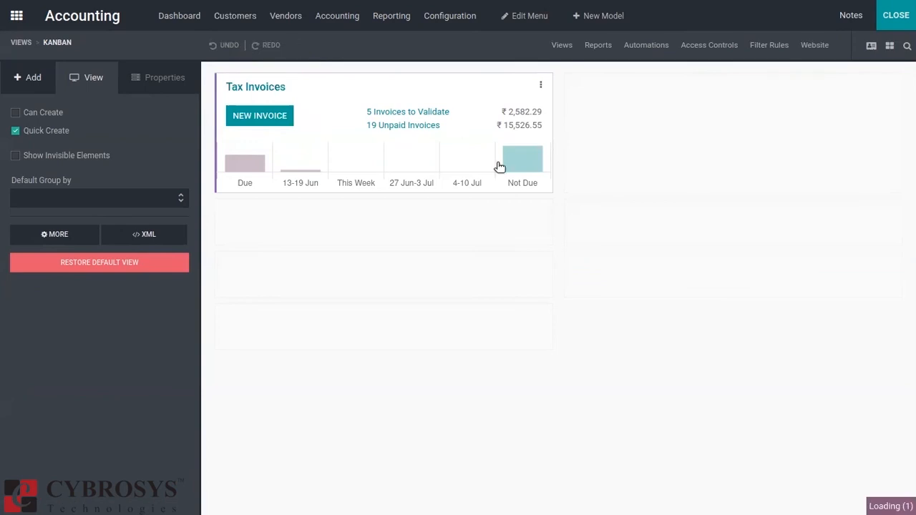
pyautogui.click(576, 45)
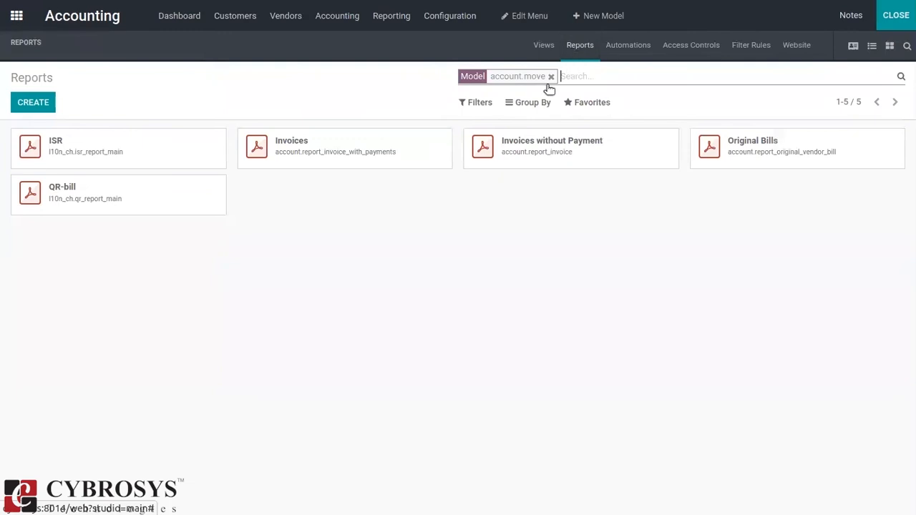
pyautogui.click(372, 149)
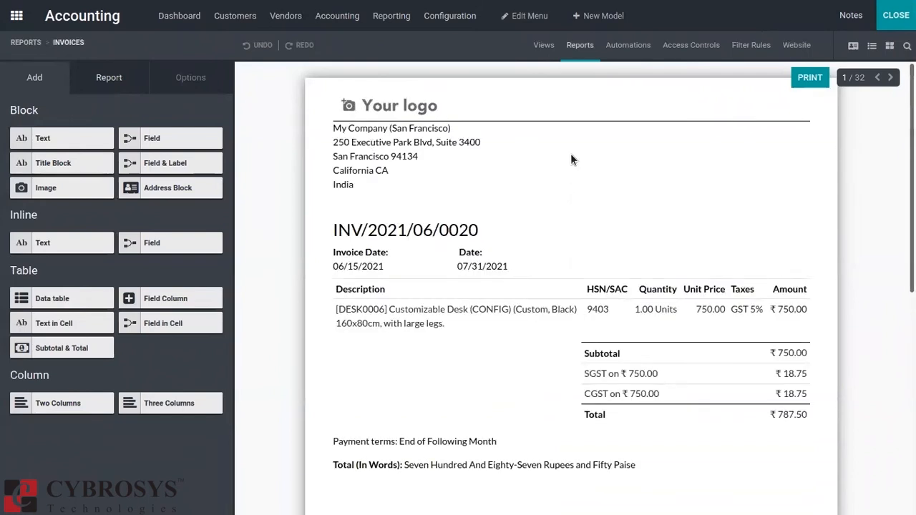
# Add an address block above the invoice number, linked to the Partner field of res_company (Companies).
pyautogui.moveTo(45, 140); pyautogui.dragTo(48, 149)
pyautogui.moveTo(152, 179); pyautogui.dragTo(614, 196)
pyautogui.click(454, 93)
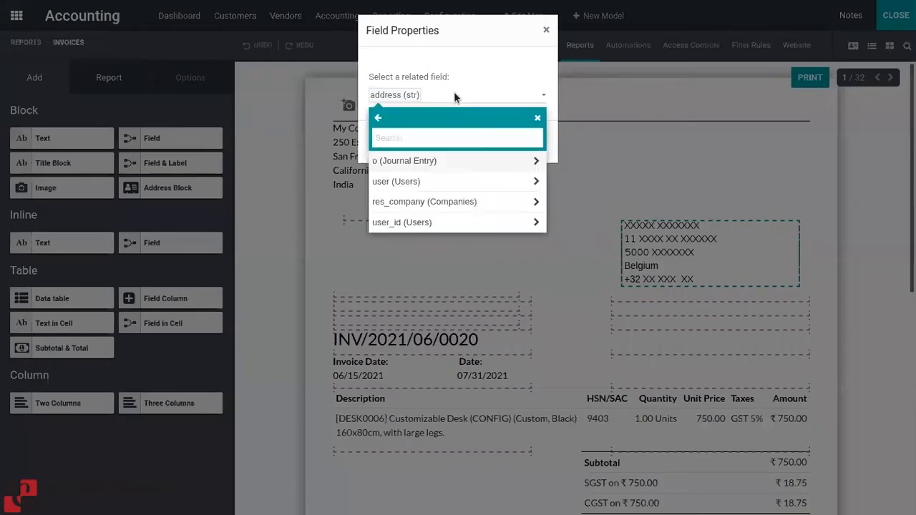
pyautogui.click(536, 203)
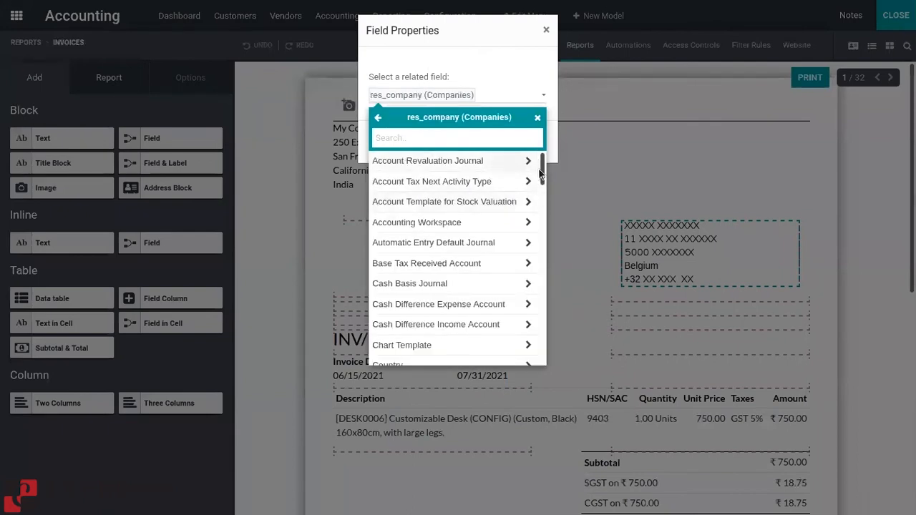
pyautogui.moveTo(542, 169); pyautogui.dragTo(542, 346)
pyautogui.click(413, 199)
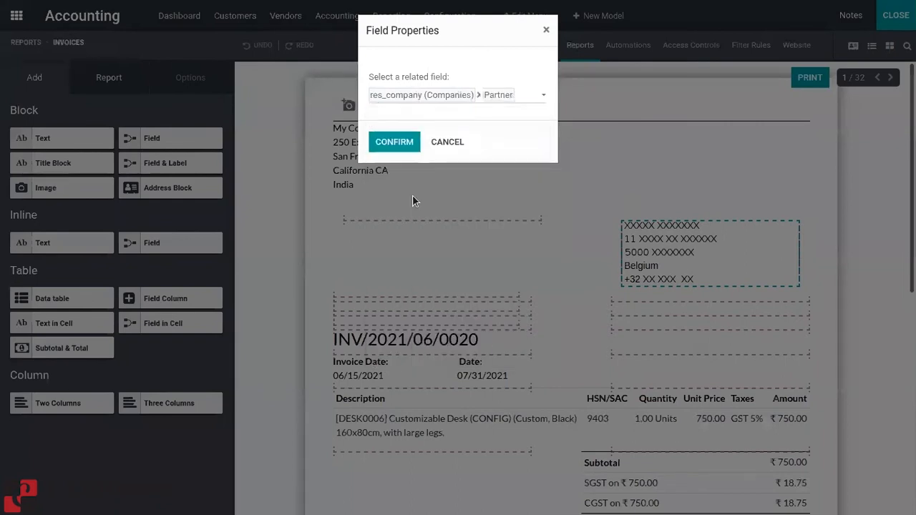
pyautogui.click(385, 142)
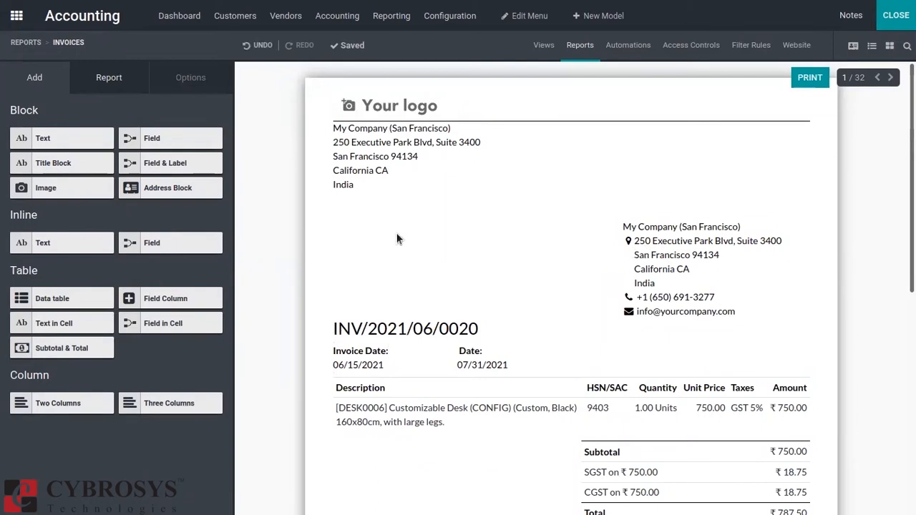
# Try Space and Comma as the address separator of the company address block above the invoice number, and set it back to Linebreak.
pyautogui.click(719, 267)
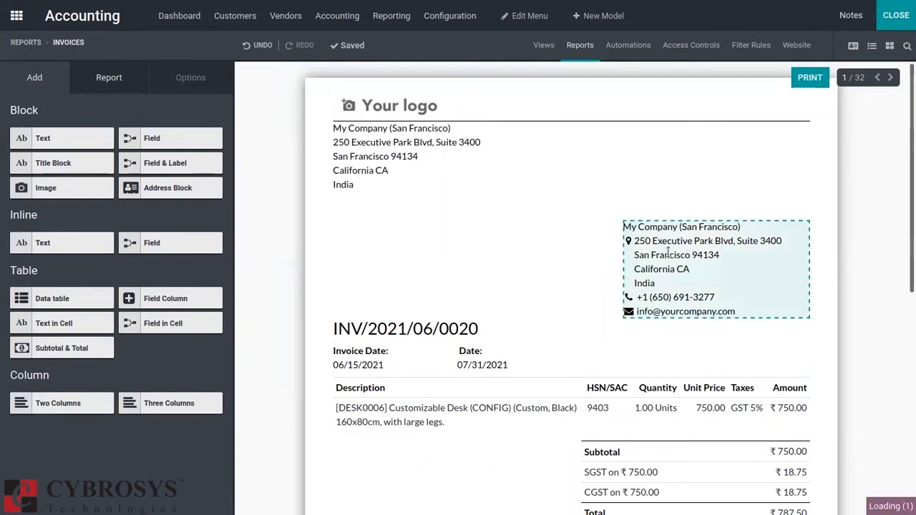
pyautogui.moveTo(226, 122); pyautogui.dragTo(226, 194)
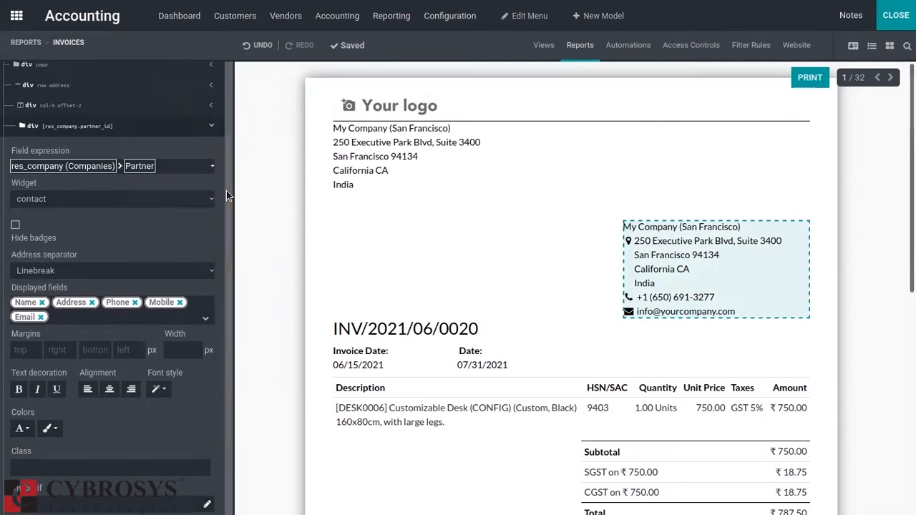
pyautogui.click(47, 274)
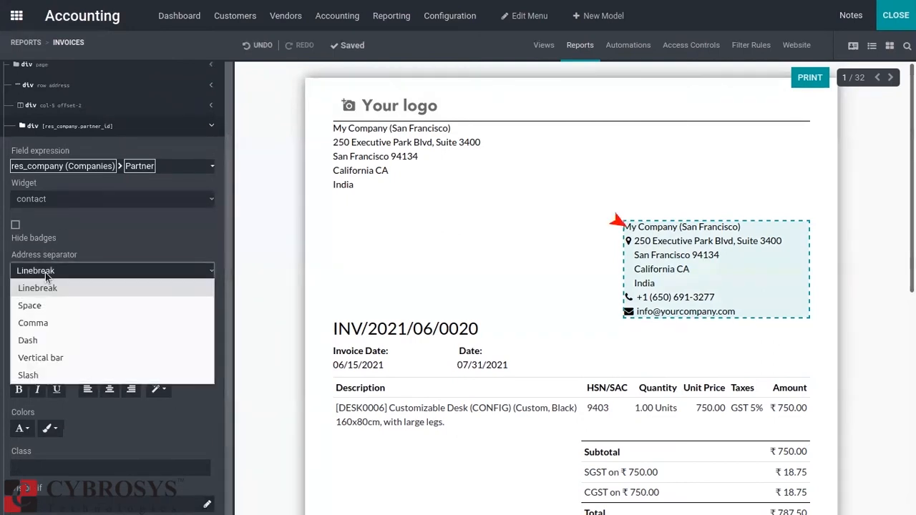
pyautogui.click(58, 306)
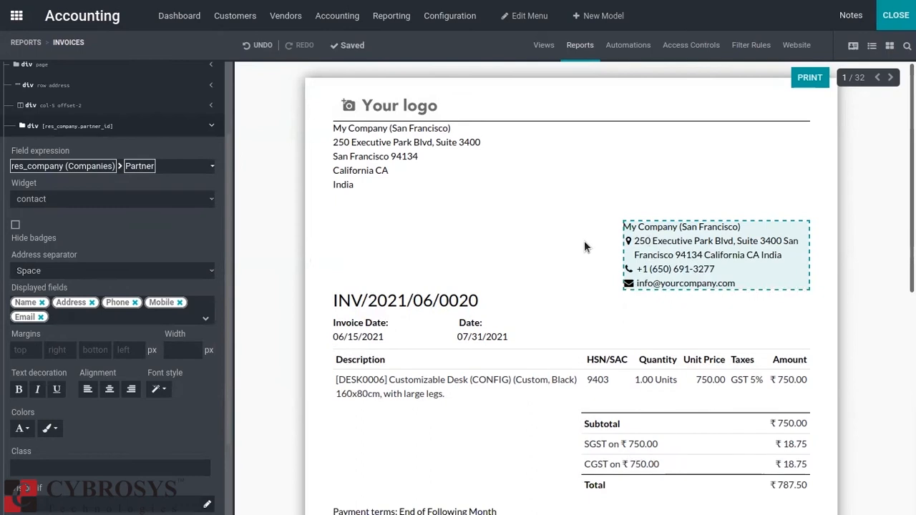
pyautogui.click(111, 278)
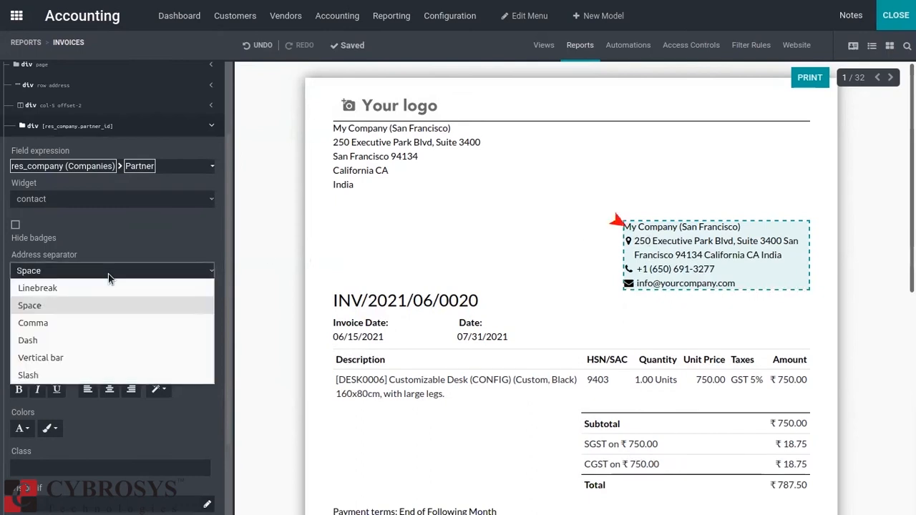
pyautogui.click(54, 318)
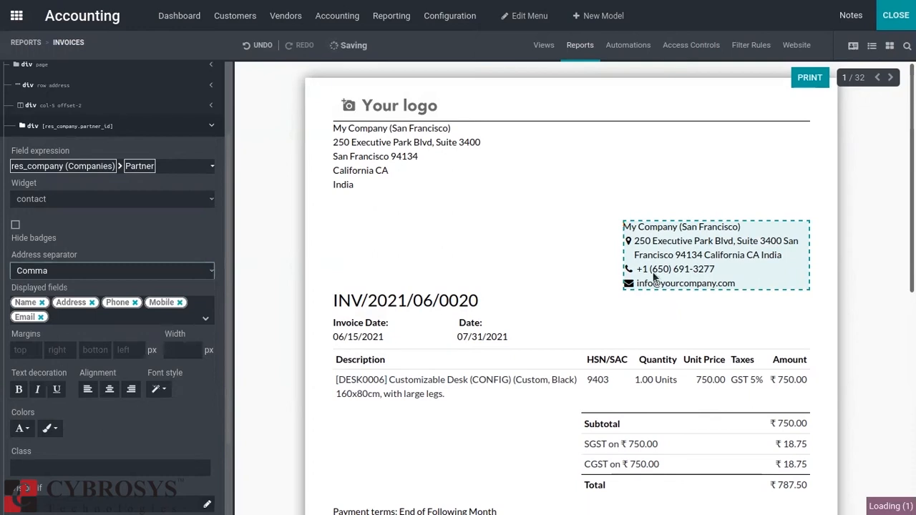
pyautogui.click(65, 272)
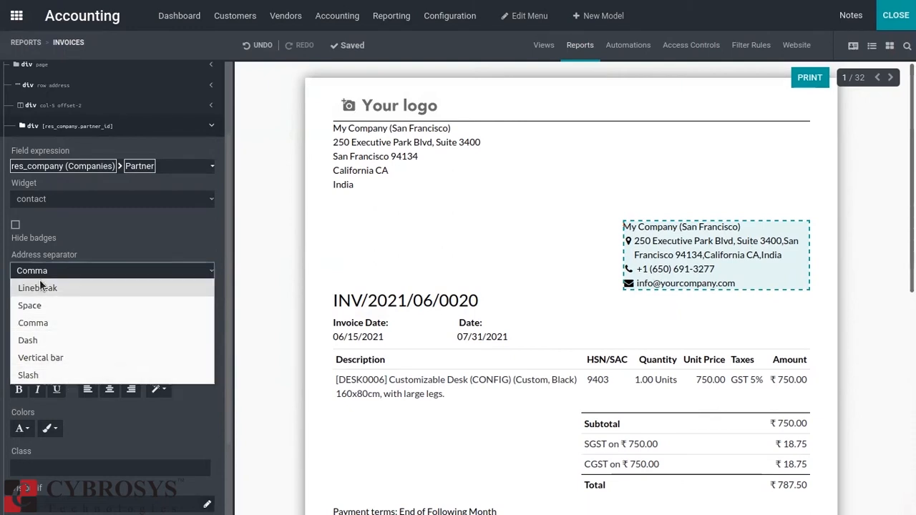
pyautogui.click(41, 287)
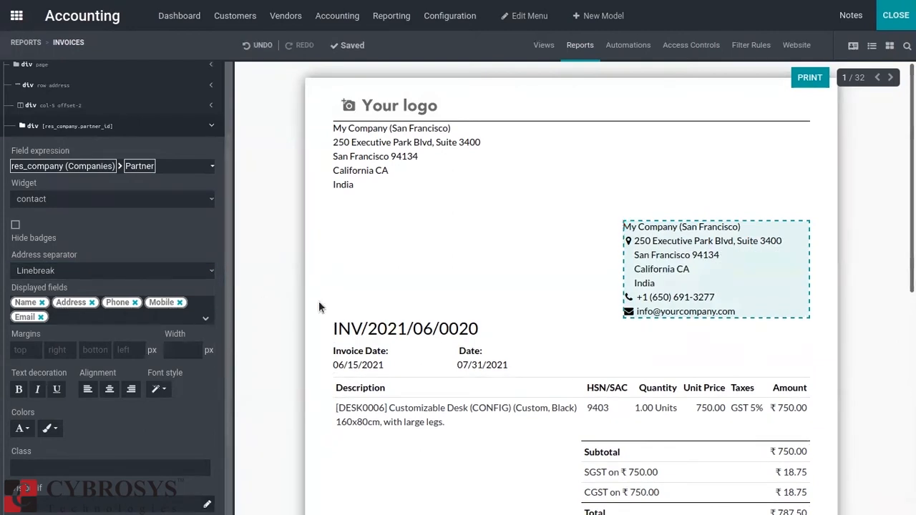
# Remove Mobile from the displayed fields of the company address block.
pyautogui.click(181, 302)
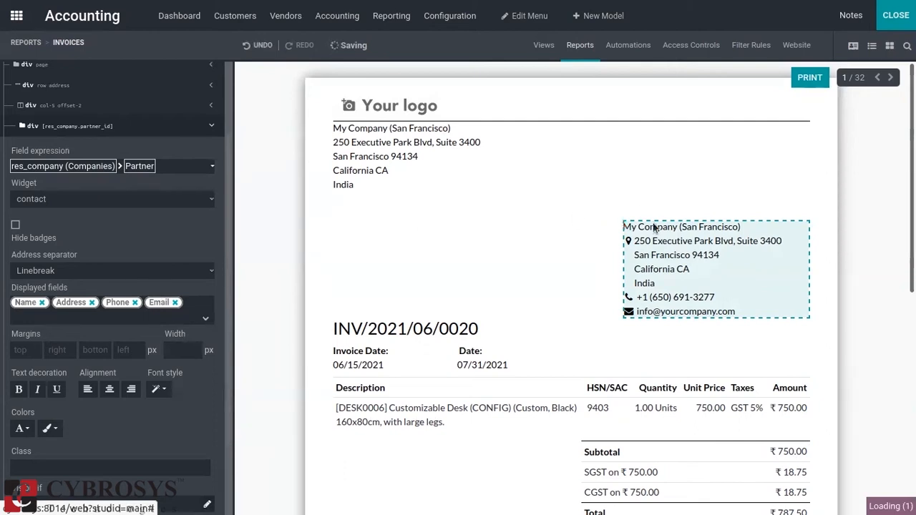
pyautogui.click(556, 237)
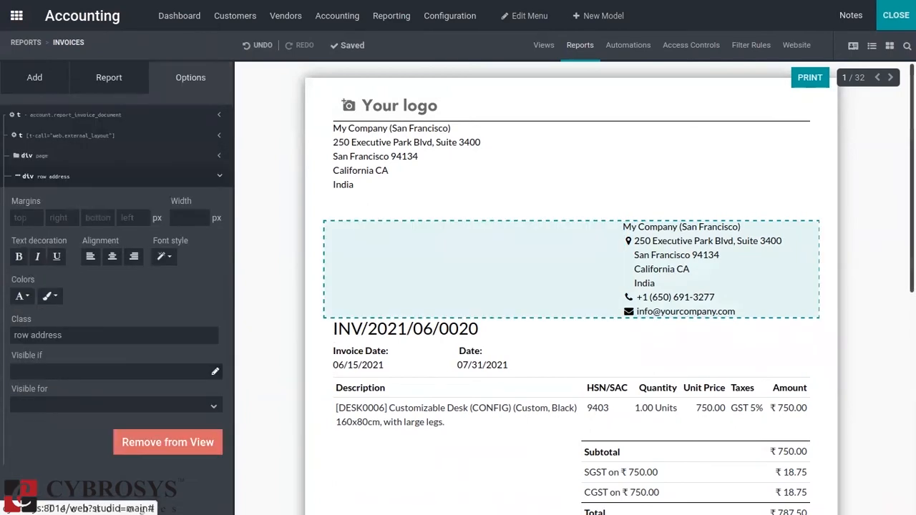
# Examine the available building blocks and the options of the payment terms field and the totals row in the Invoices report.
pyautogui.click(25, 69)
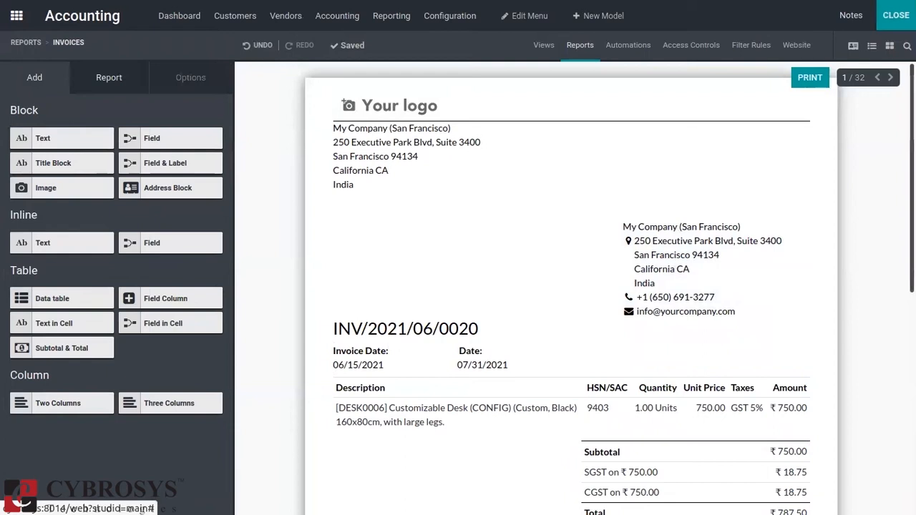
pyautogui.scroll(-3, 563, 299)
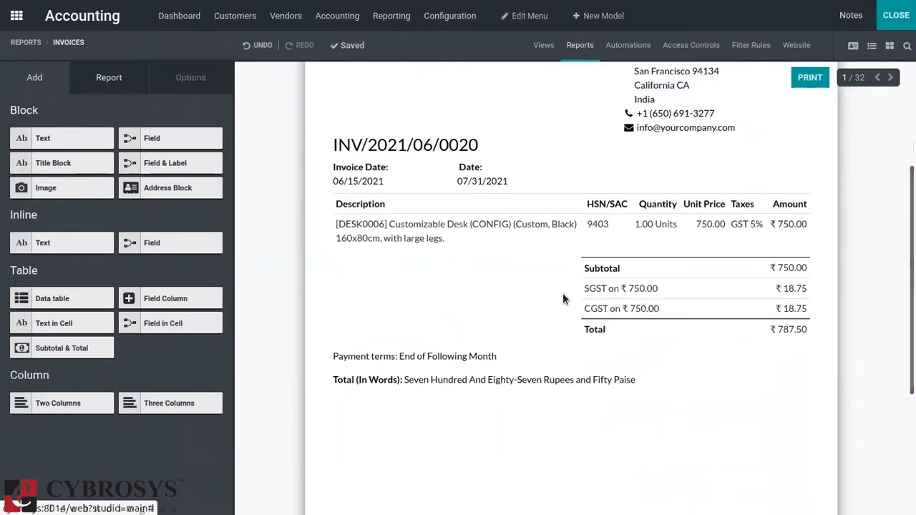
pyautogui.click(390, 353)
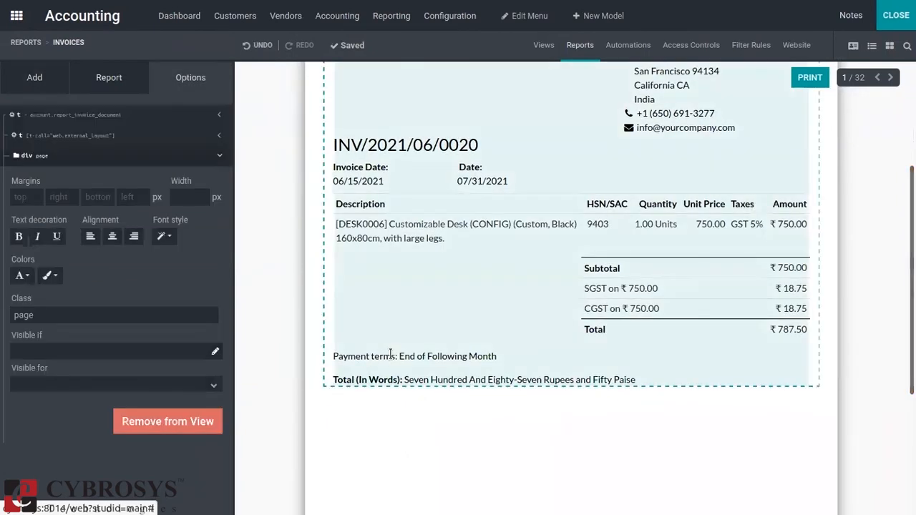
pyautogui.click(390, 353)
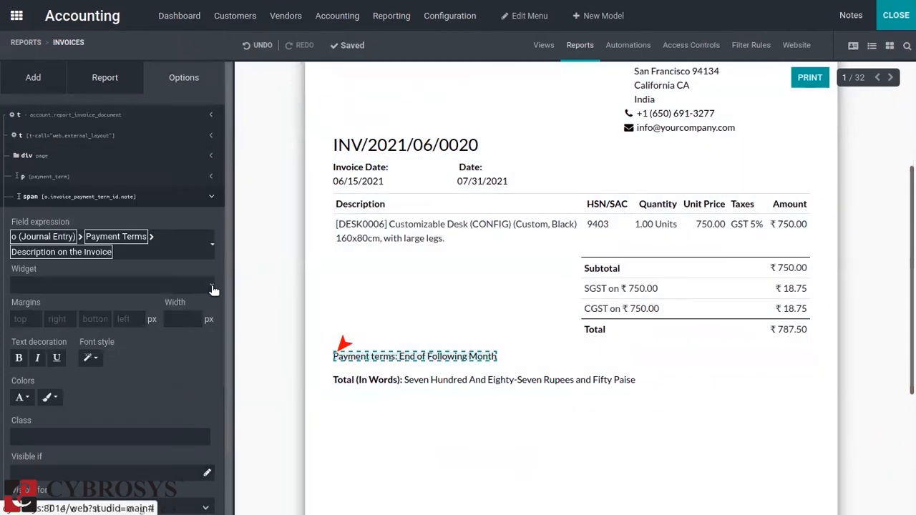
pyautogui.scroll(-2, 227, 294)
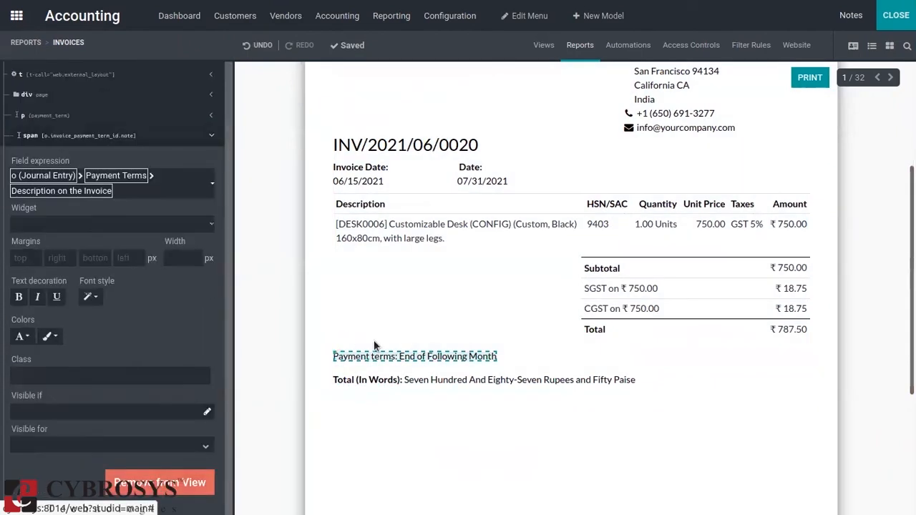
pyautogui.click(576, 300)
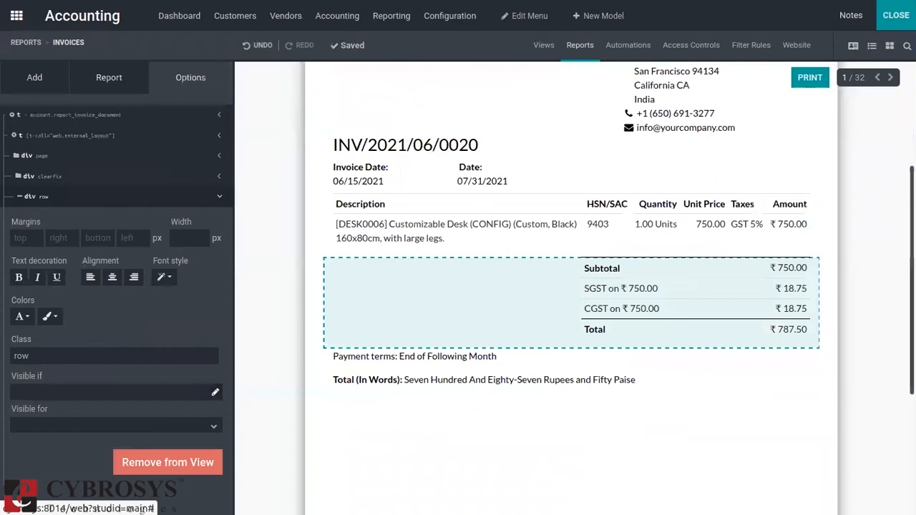
pyautogui.scroll(3, 576, 300)
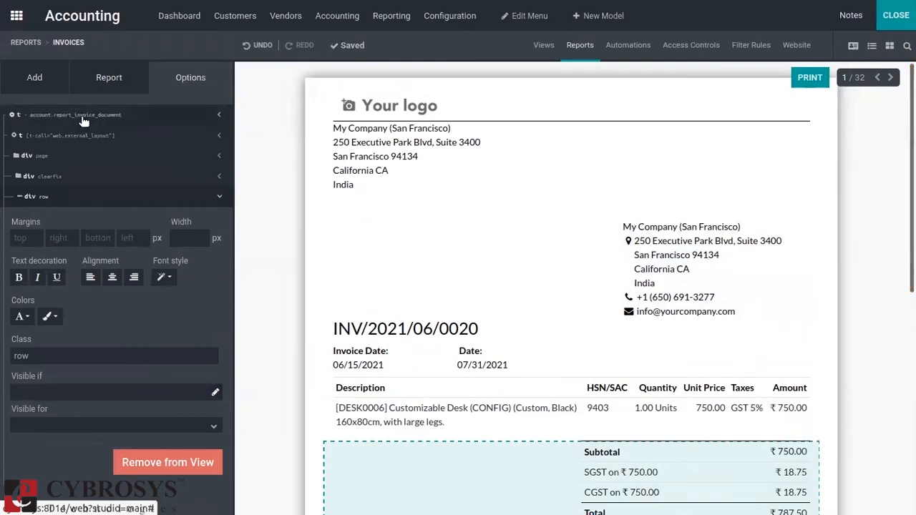
# Enable Reload from attachment in the Invoices report's settings and close Studio.
pyautogui.click(118, 78)
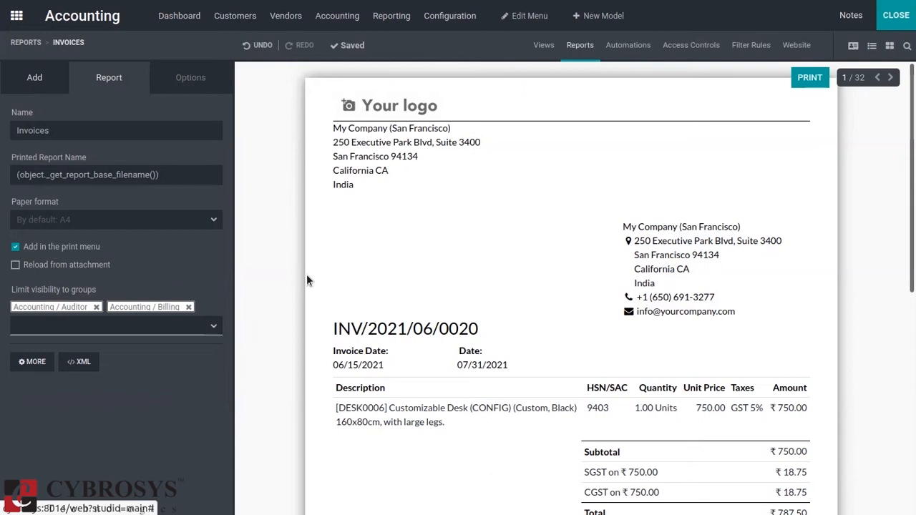
pyautogui.click(16, 265)
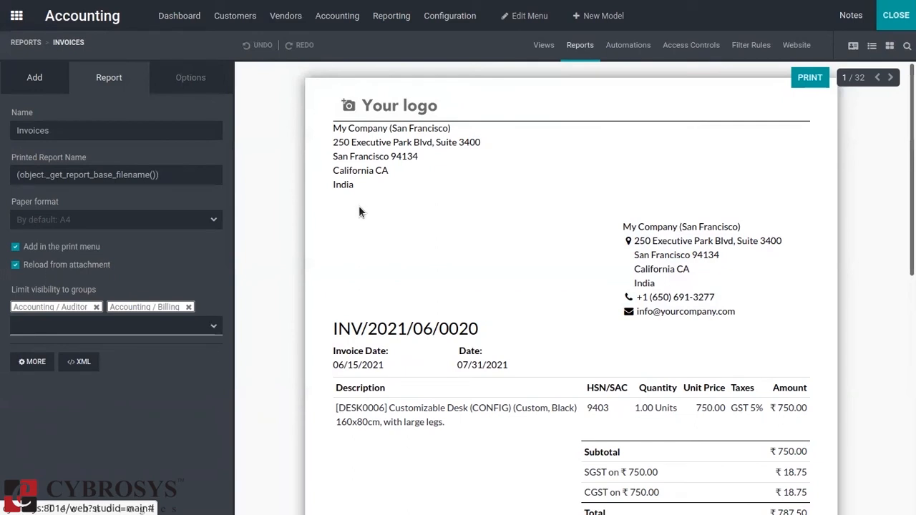
pyautogui.click(885, 18)
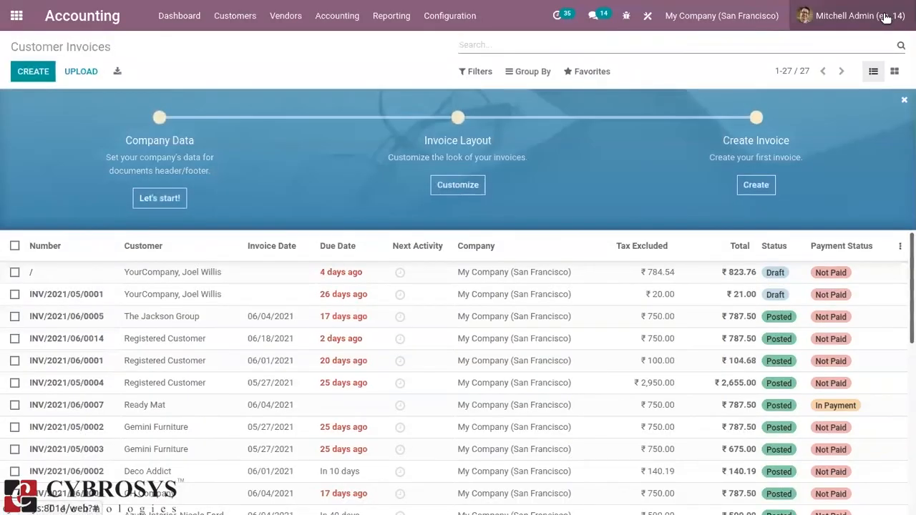
# Create a customer invoice for Azure Interior with GST treatment Consumer and invoice date 06/08/2021.
pyautogui.click(45, 71)
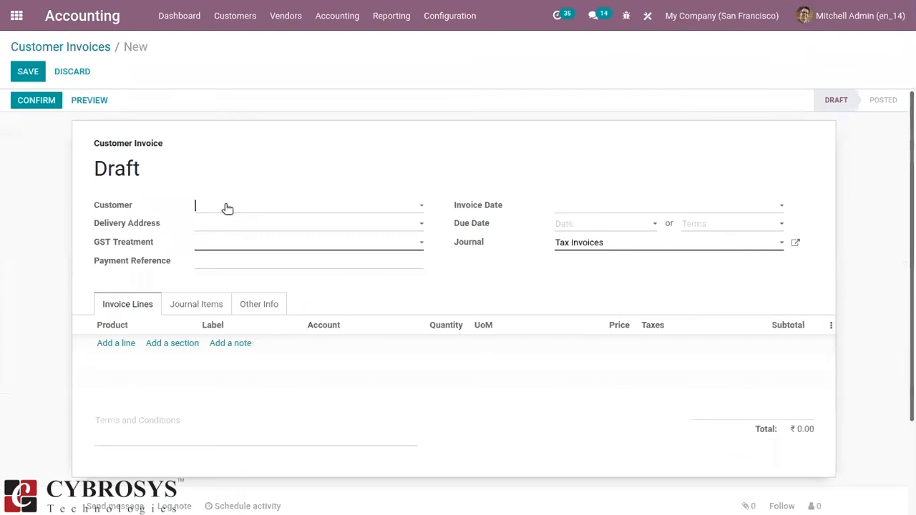
pyautogui.click(236, 214)
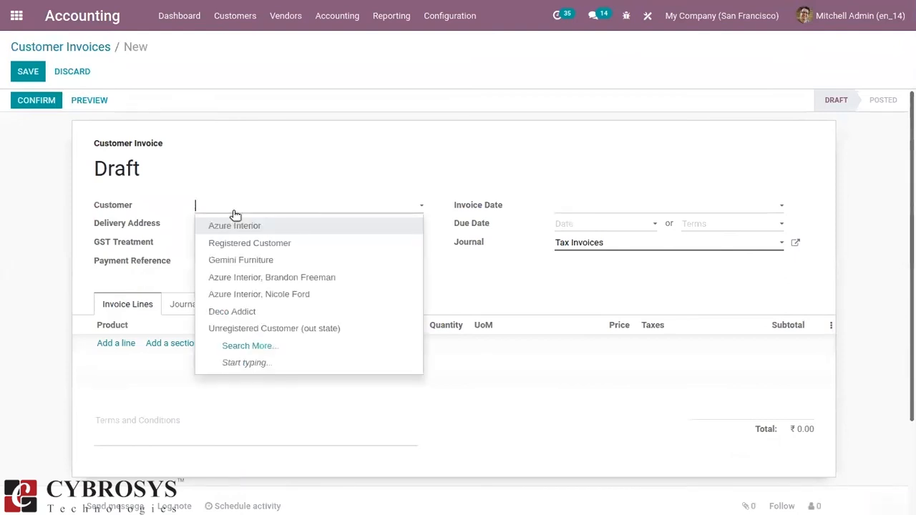
pyautogui.click(251, 244)
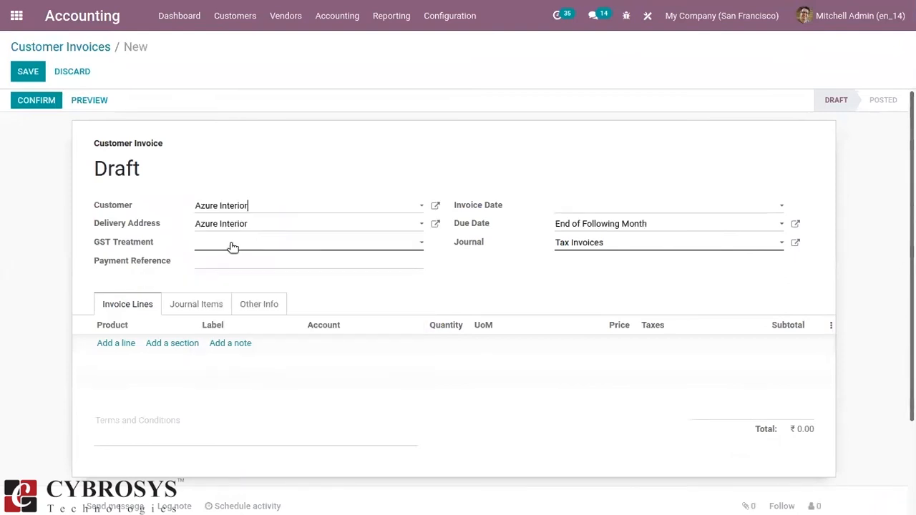
pyautogui.click(231, 244)
pyautogui.click(276, 309)
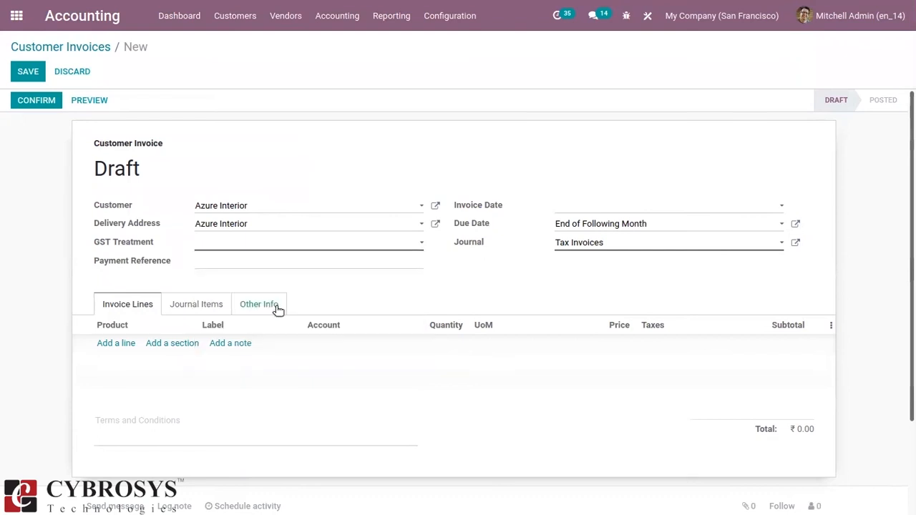
pyautogui.click(655, 207)
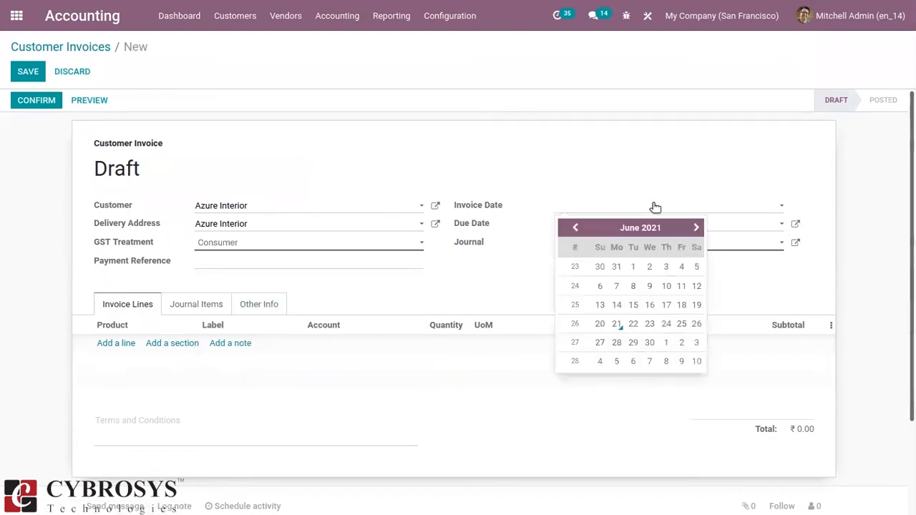
pyautogui.click(634, 286)
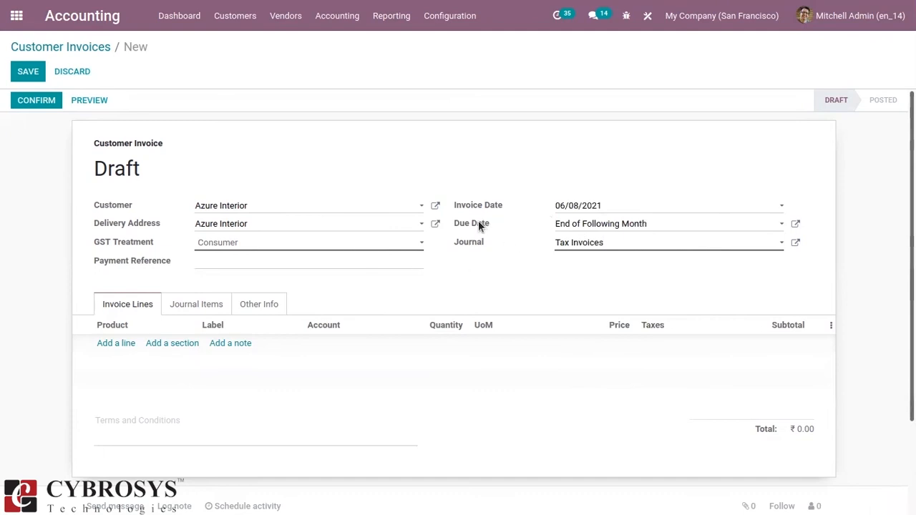
# Add an invoice line for [DESK0005] Customizable Desk (CONFIG) (Custom, White), then confirm and save the invoice.
pyautogui.click(106, 343)
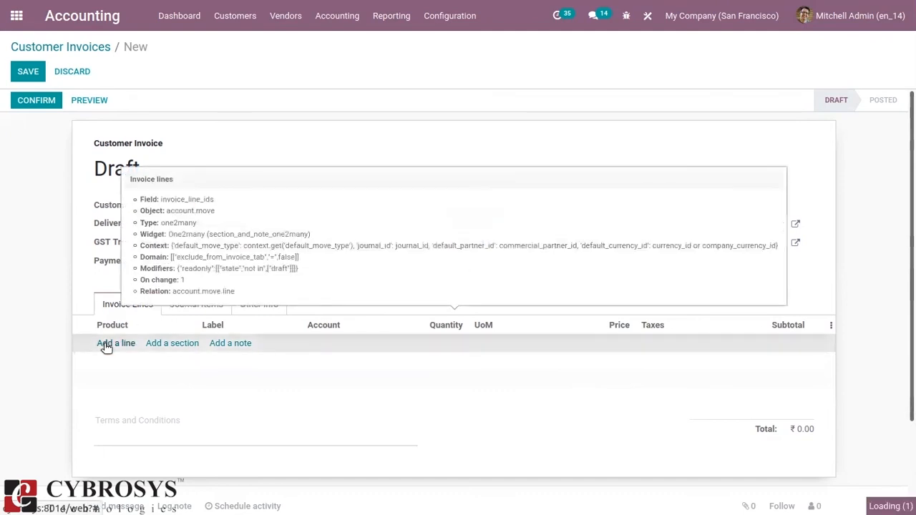
pyautogui.click(106, 344)
pyautogui.click(243, 444)
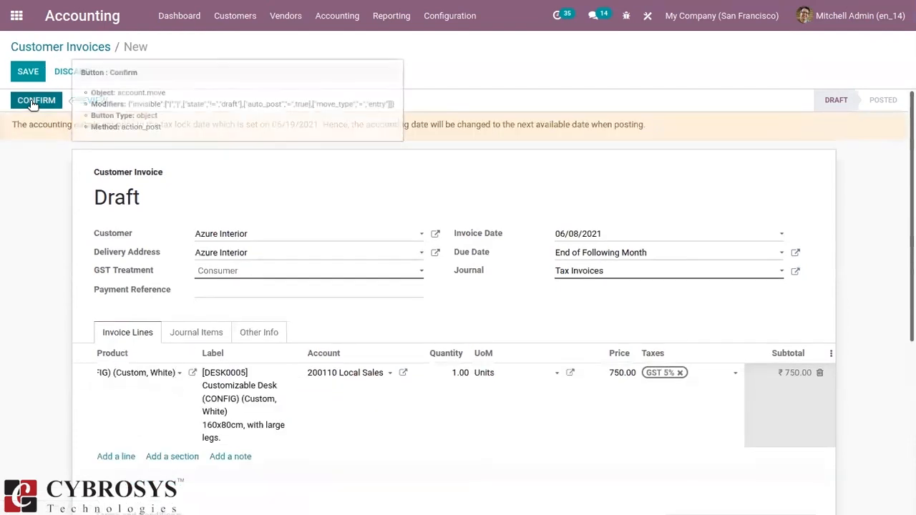
pyautogui.click(31, 101)
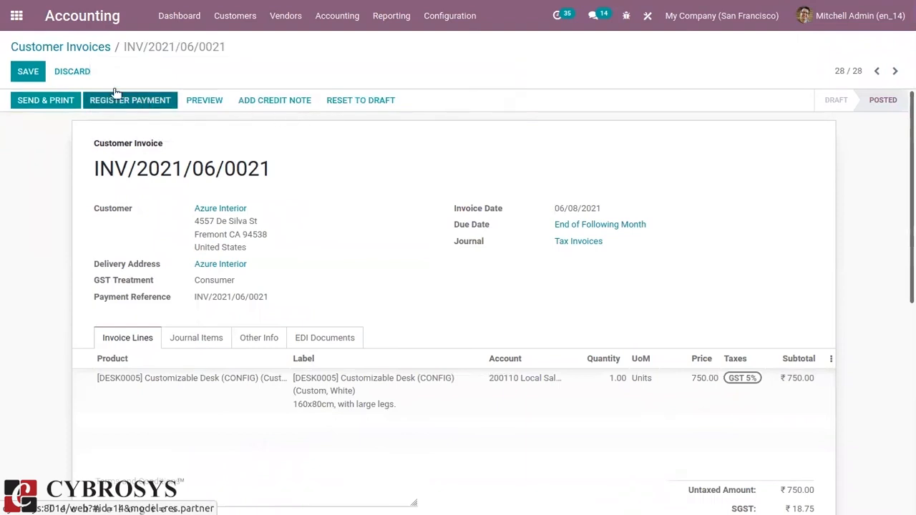
pyautogui.click(28, 72)
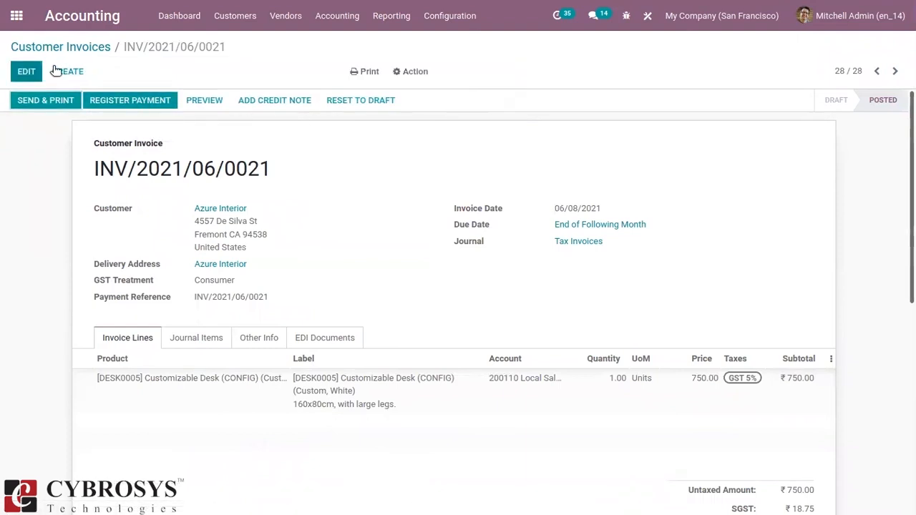
# Print the invoice with the Invoices report, open the PDF in Document Viewer and maximize it to check the layout.
pyautogui.click(372, 72)
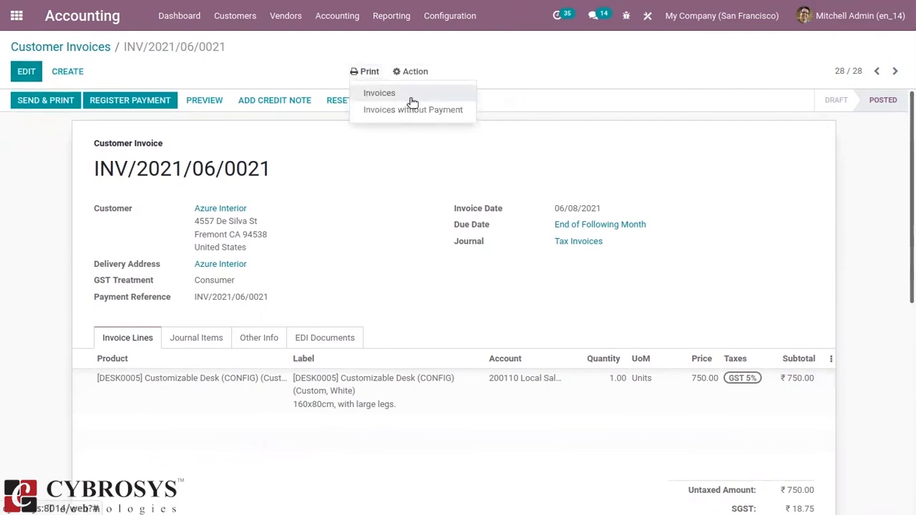
pyautogui.click(412, 99)
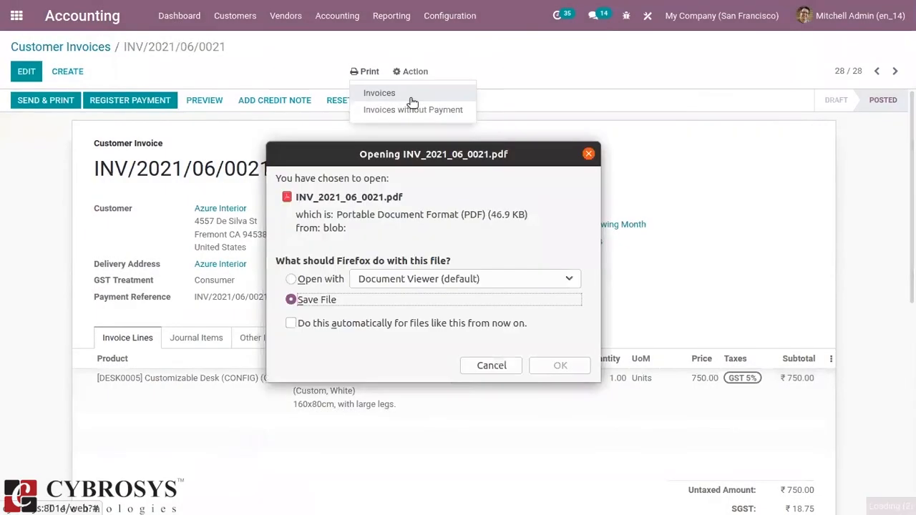
pyautogui.click(328, 279)
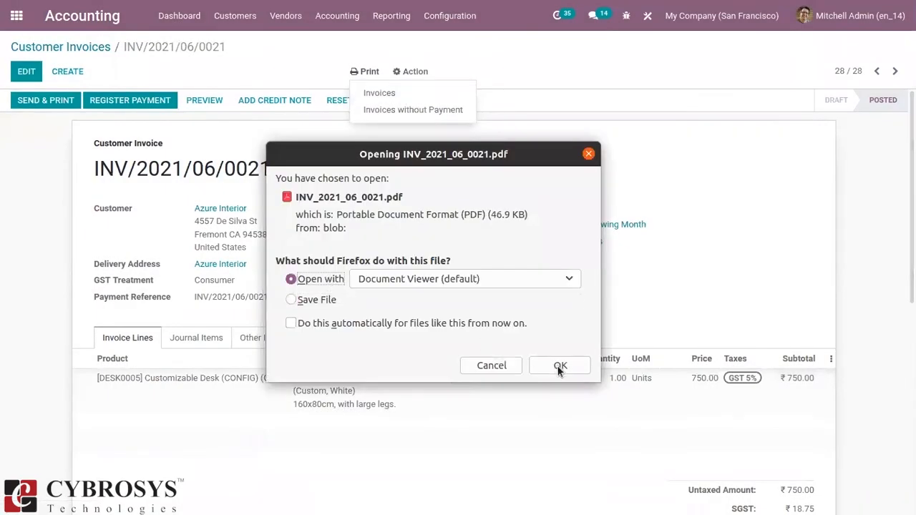
pyautogui.click(559, 366)
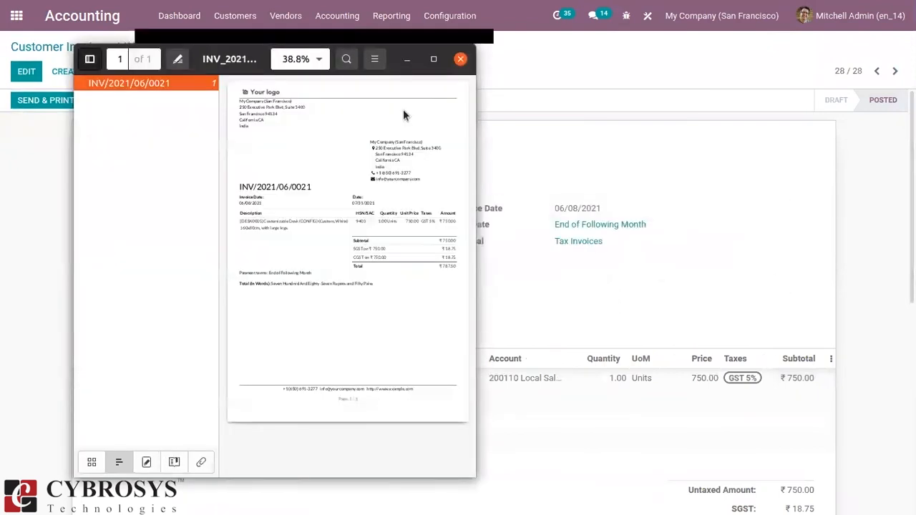
pyautogui.click(434, 58)
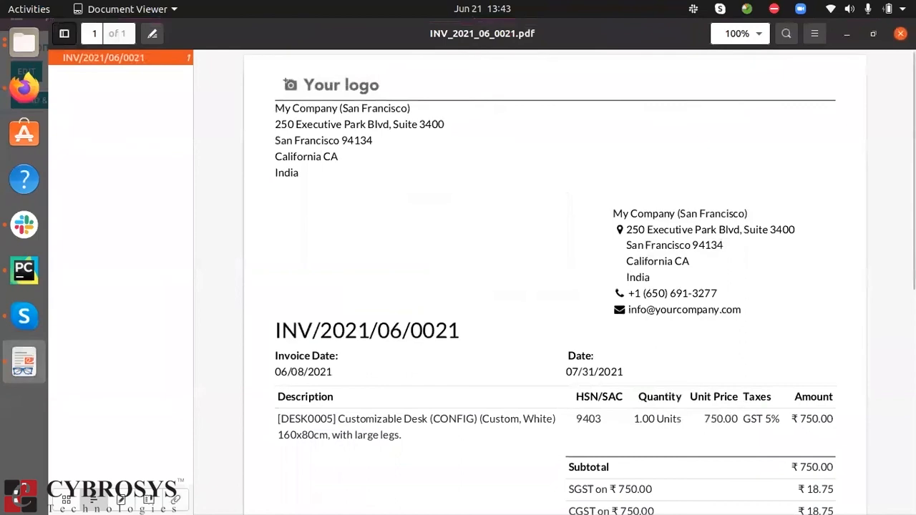
# Review the printed invoice PDF from the company address down to the total in words, then return to the invoice in Odoo.
pyautogui.scroll(-5, 690, 245)
pyautogui.scroll(-1, 551, 282)
pyautogui.scroll(1, 552, 282)
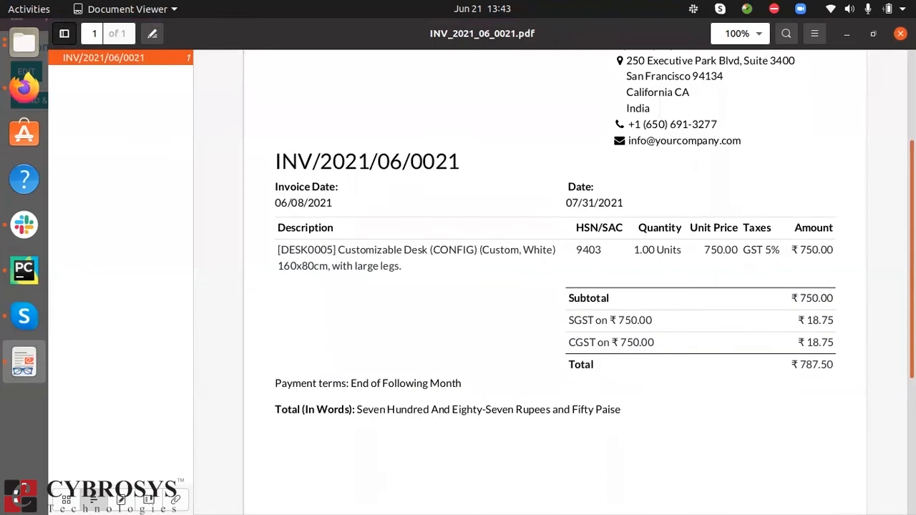
pyautogui.scroll(2, 884, 243)
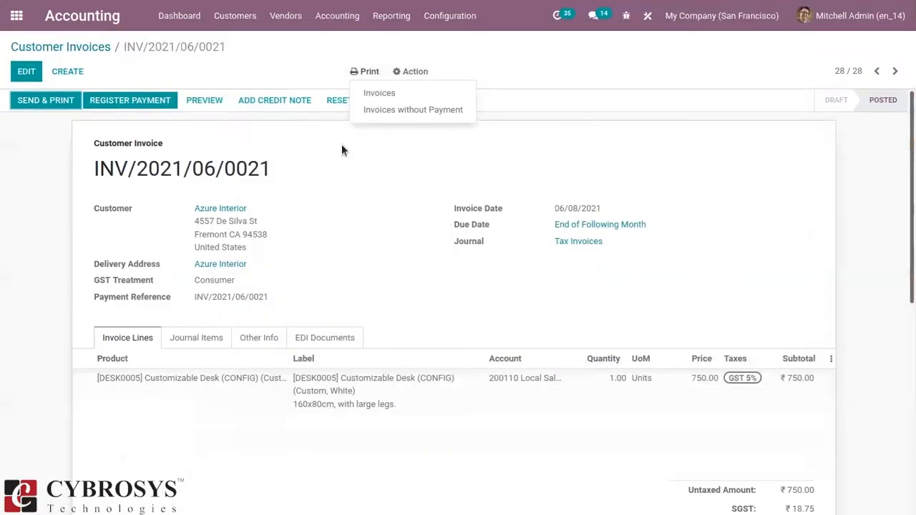
pyautogui.click(343, 150)
# Reset the Azure Interior invoice to draft, set its invoice date to 06/11/2021, and confirm and save it again.
pyautogui.click(358, 104)
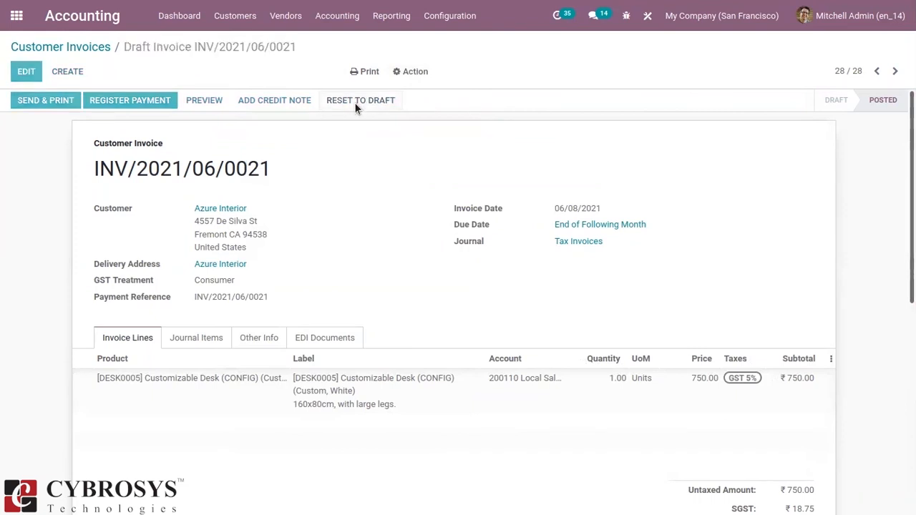
pyautogui.click(26, 74)
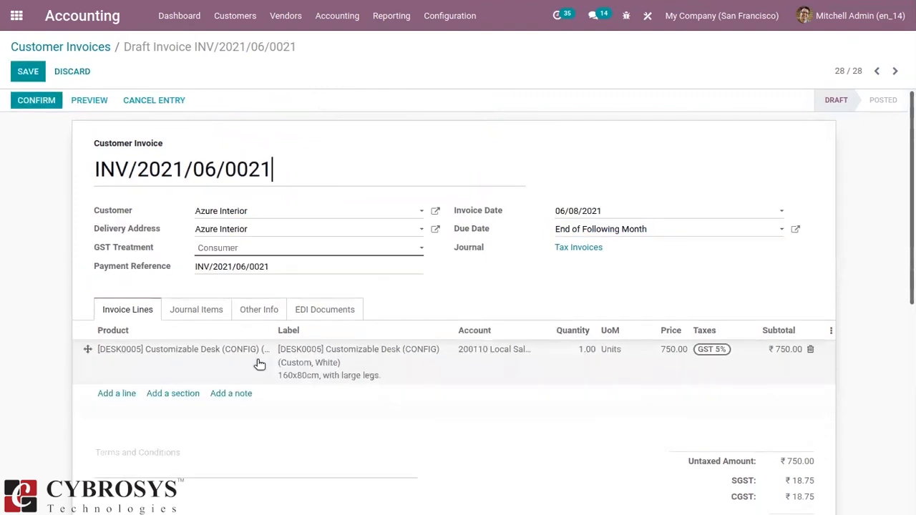
pyautogui.click(600, 212)
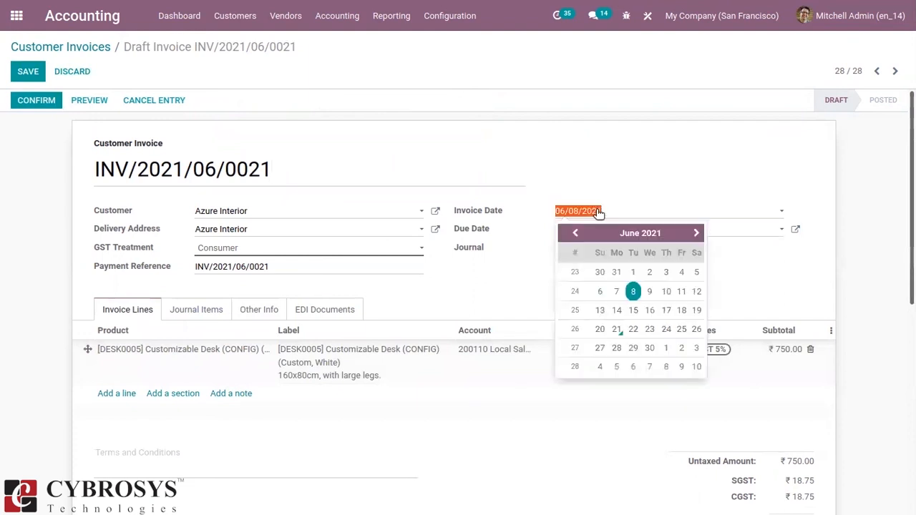
pyautogui.click(681, 291)
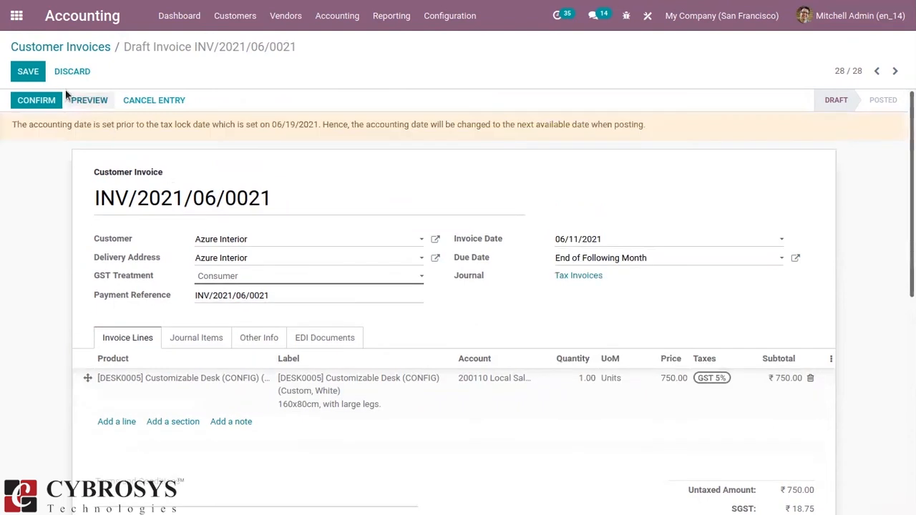
pyautogui.click(42, 100)
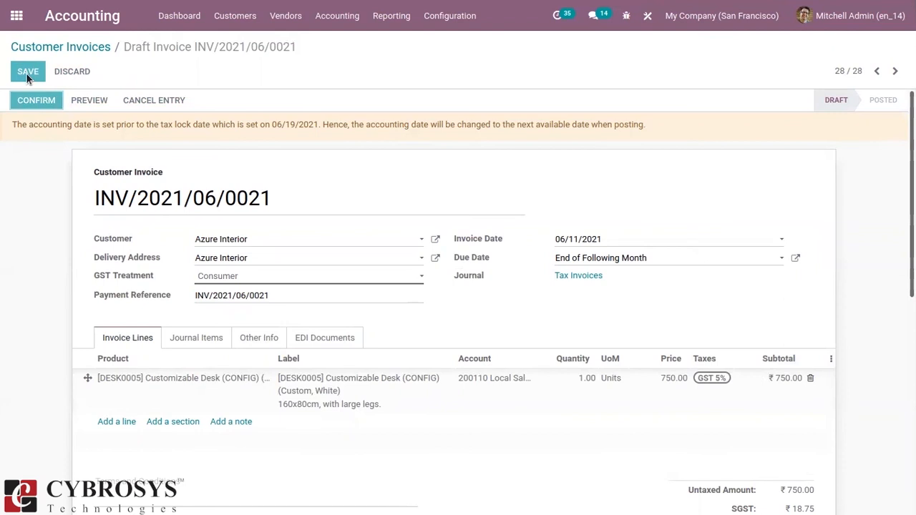
pyautogui.click(27, 73)
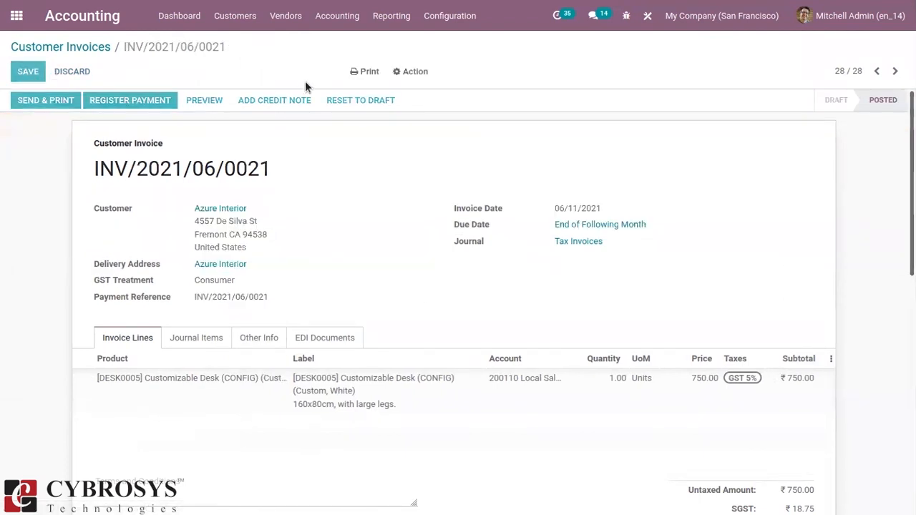
# Reprint the invoice with the Invoices report, check the date in the maximized Document Viewer PDF, and close it.
pyautogui.click(362, 73)
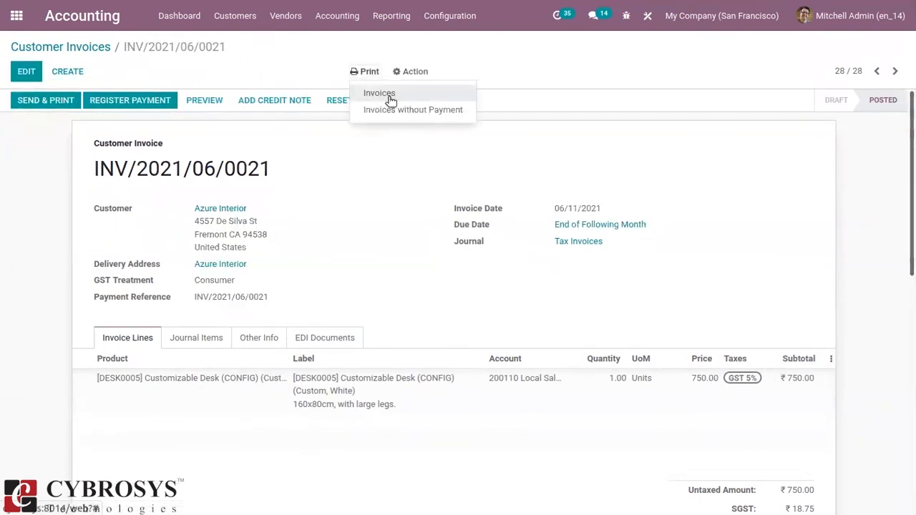
pyautogui.click(388, 96)
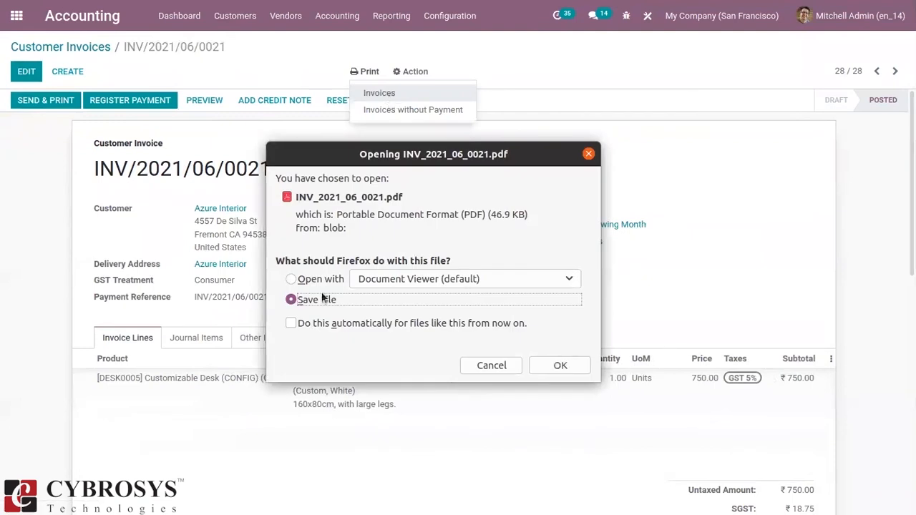
pyautogui.click(322, 280)
pyautogui.click(561, 366)
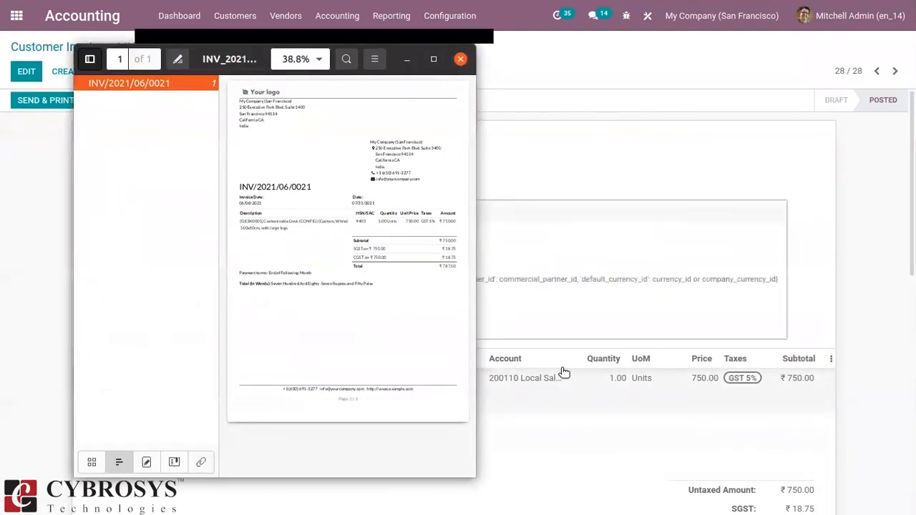
pyautogui.click(436, 58)
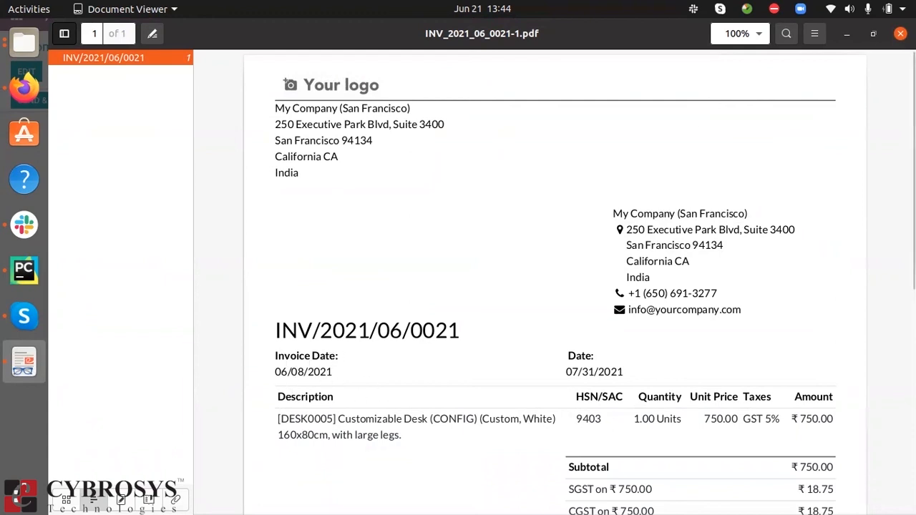
pyautogui.click(900, 35)
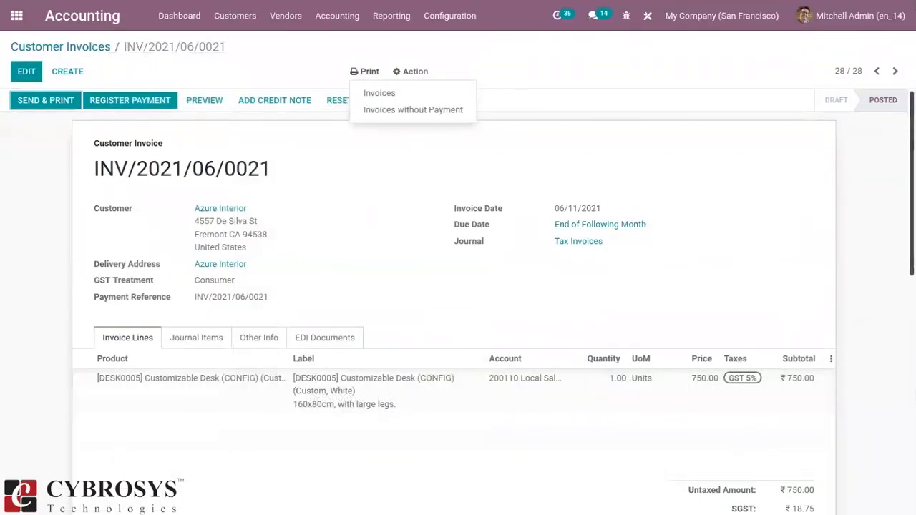
pyautogui.click(632, 181)
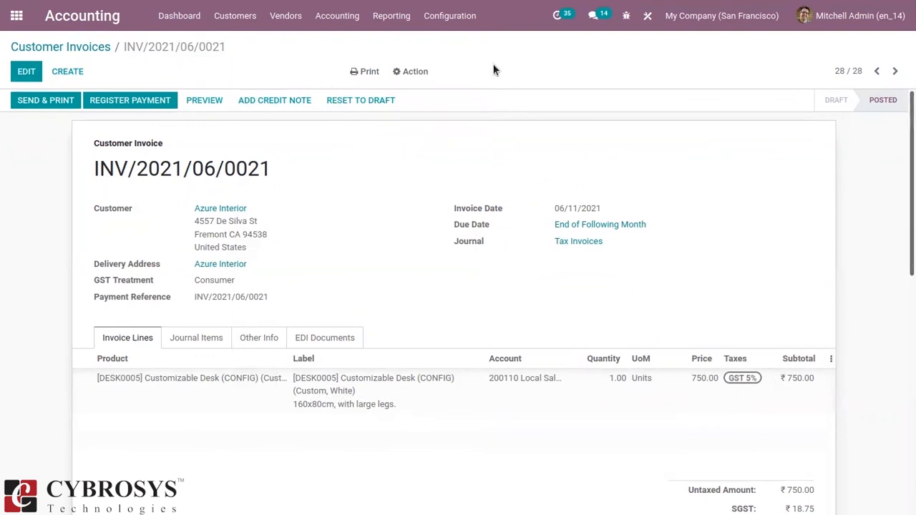
# Disable Reload from attachment in the Invoices report's settings in Studio and close Studio.
pyautogui.click(647, 14)
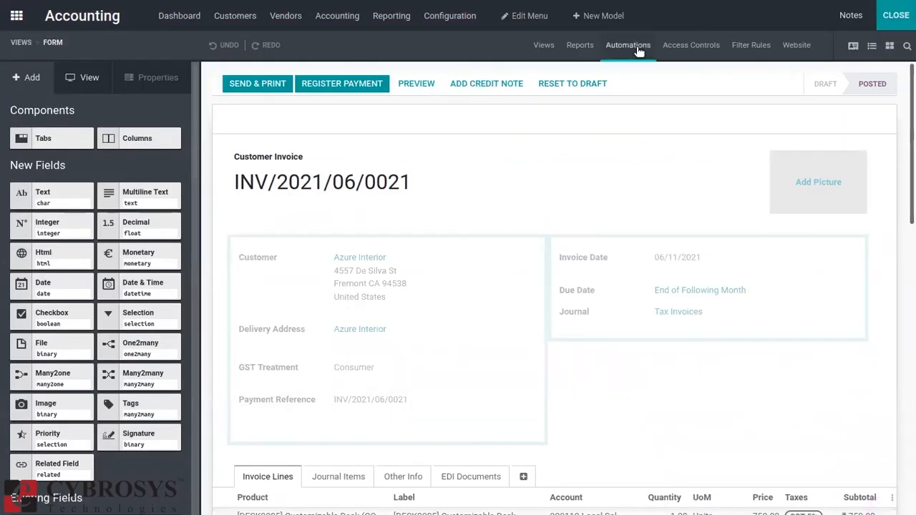
pyautogui.click(580, 45)
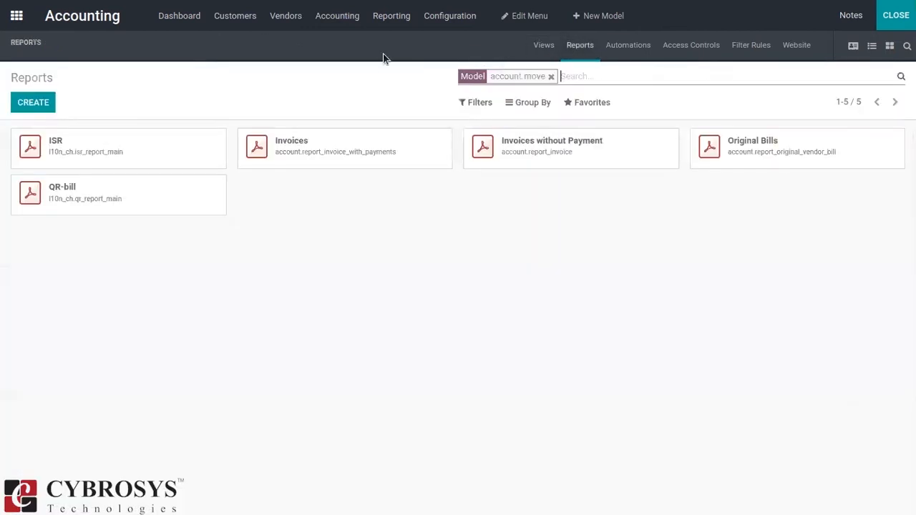
pyautogui.click(389, 147)
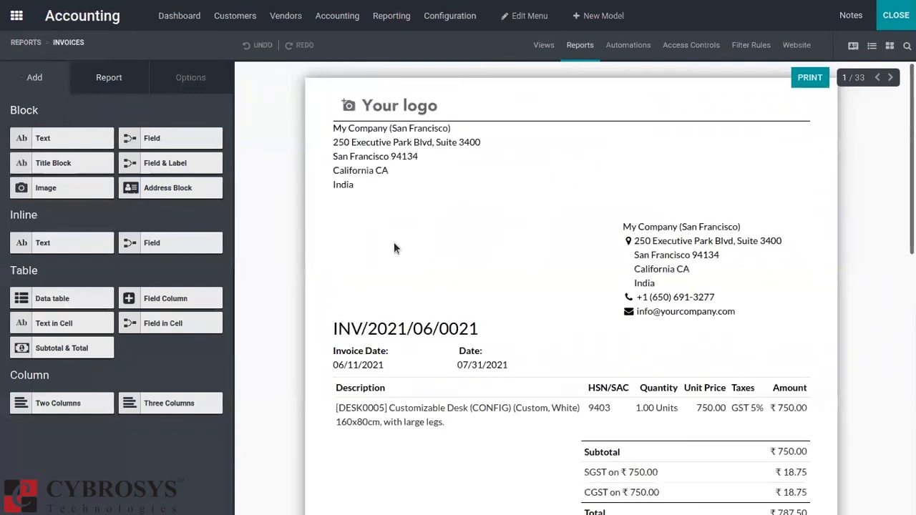
pyautogui.click(108, 77)
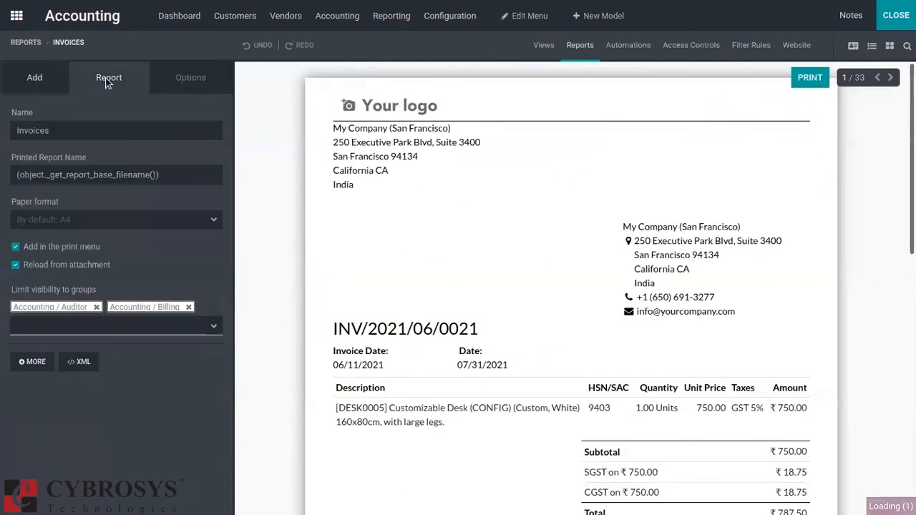
pyautogui.click(16, 264)
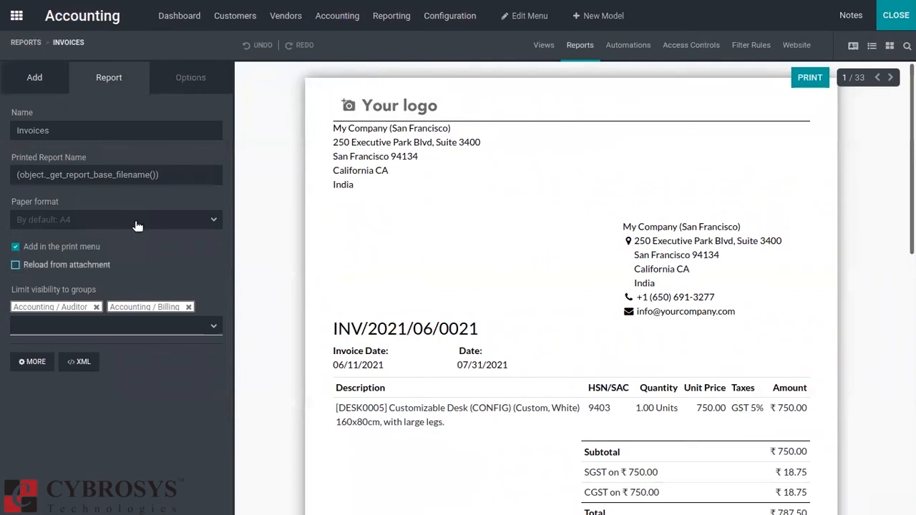
pyautogui.click(458, 198)
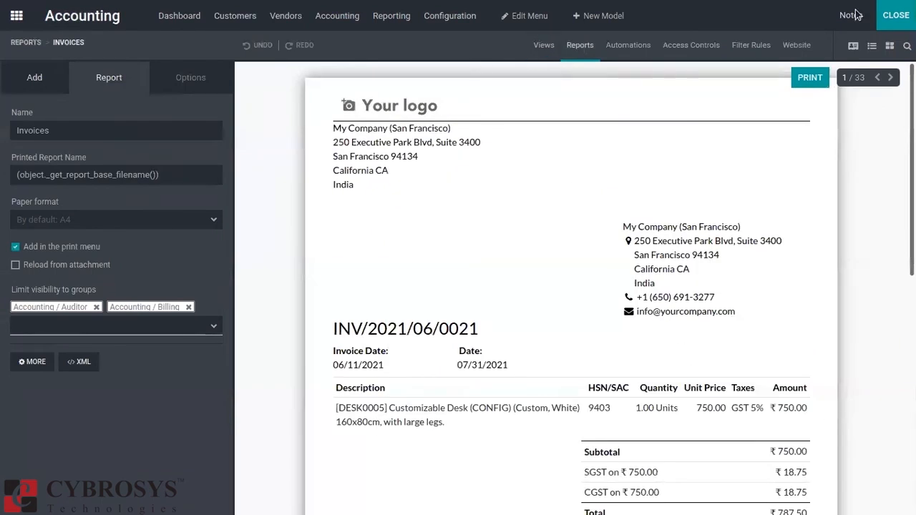
pyautogui.click(896, 15)
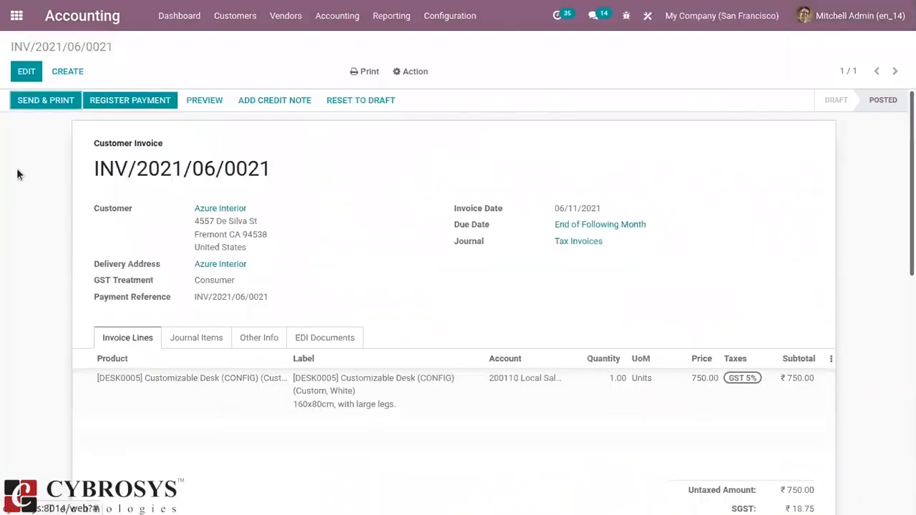
# Create a new customer invoice for Gemini Furniture with GST treatment Consumer.
pyautogui.click(223, 19)
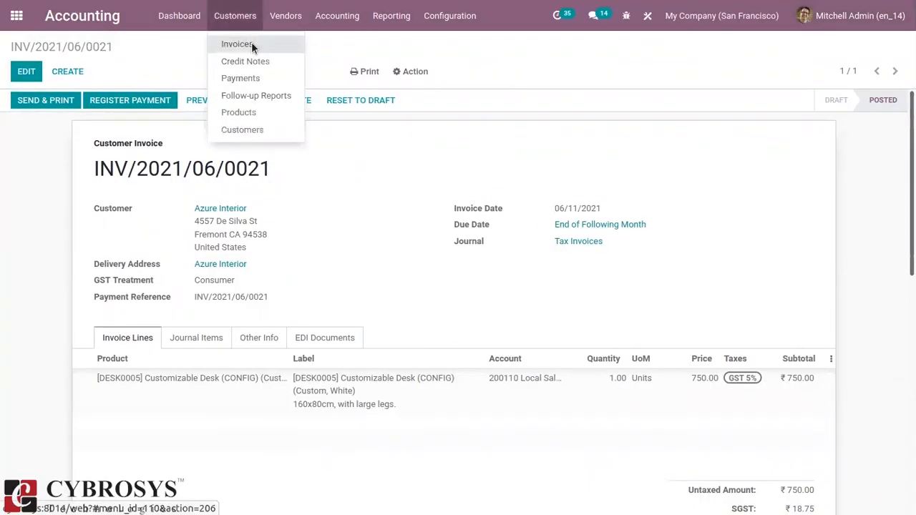
pyautogui.click(252, 43)
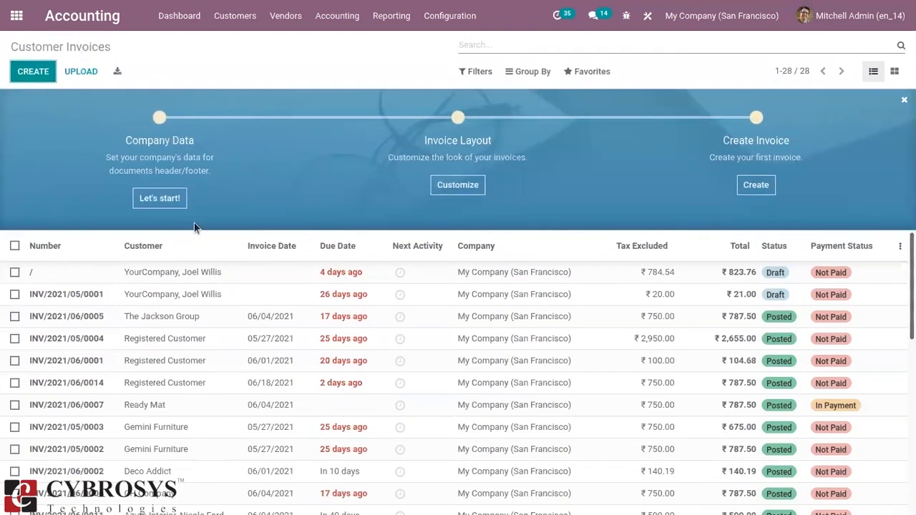
pyautogui.hotkey('alt', 'c')
pyautogui.click(222, 205)
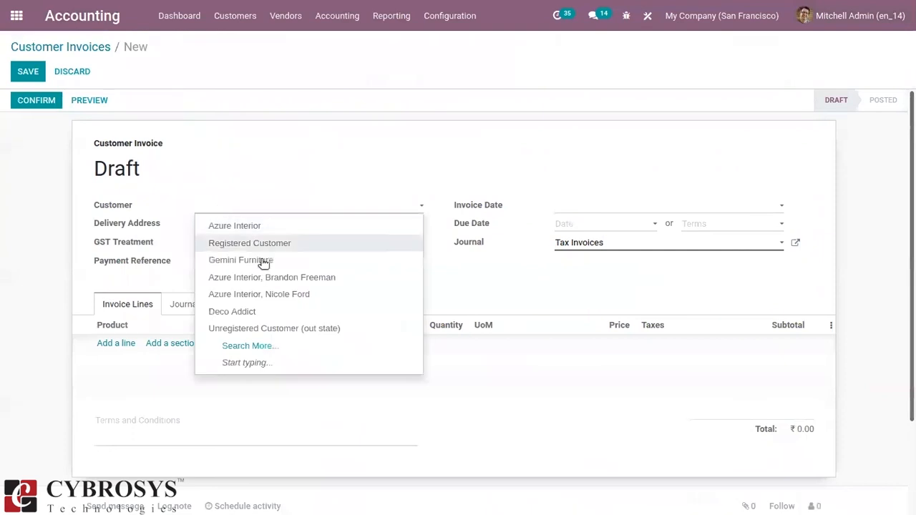
pyautogui.click(262, 261)
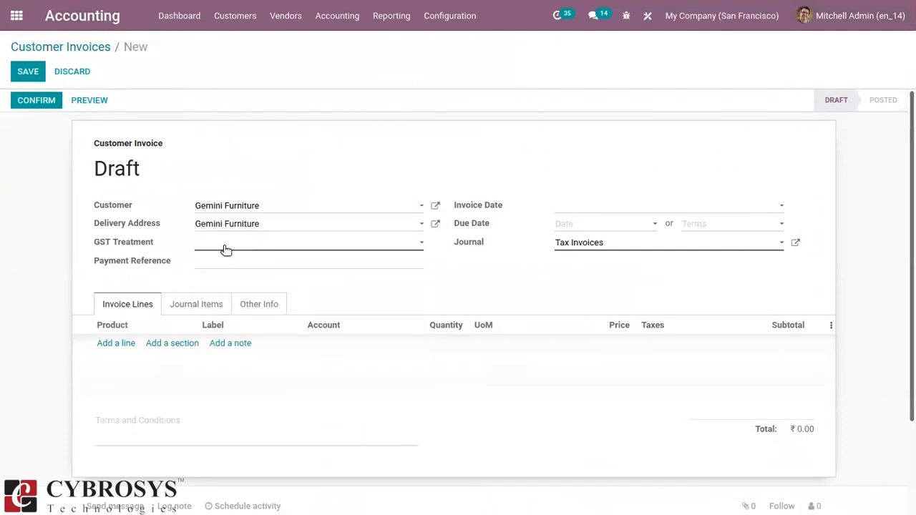
pyautogui.click(236, 249)
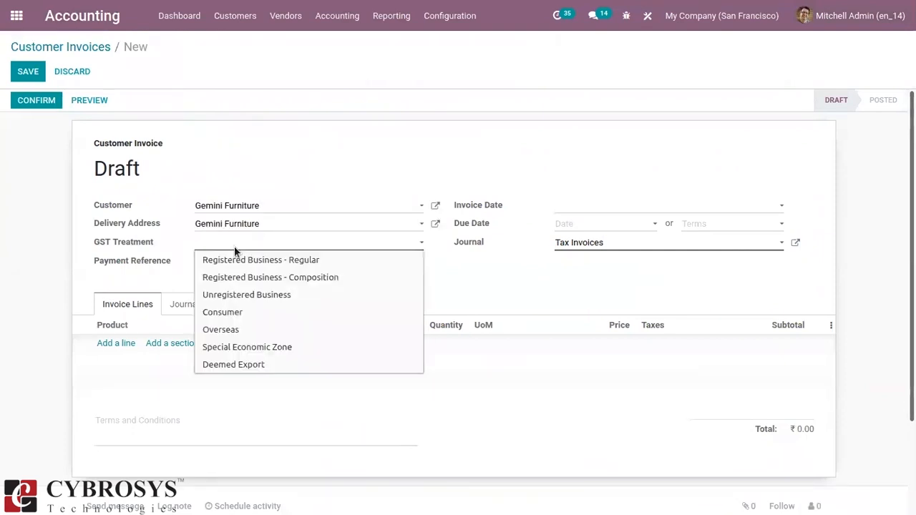
pyautogui.click(259, 312)
# Add [DESK0005] Customizable Desk (CONFIG) (Custom, White), set the invoice date to 06/10/2021, and confirm and save the invoice.
pyautogui.click(115, 344)
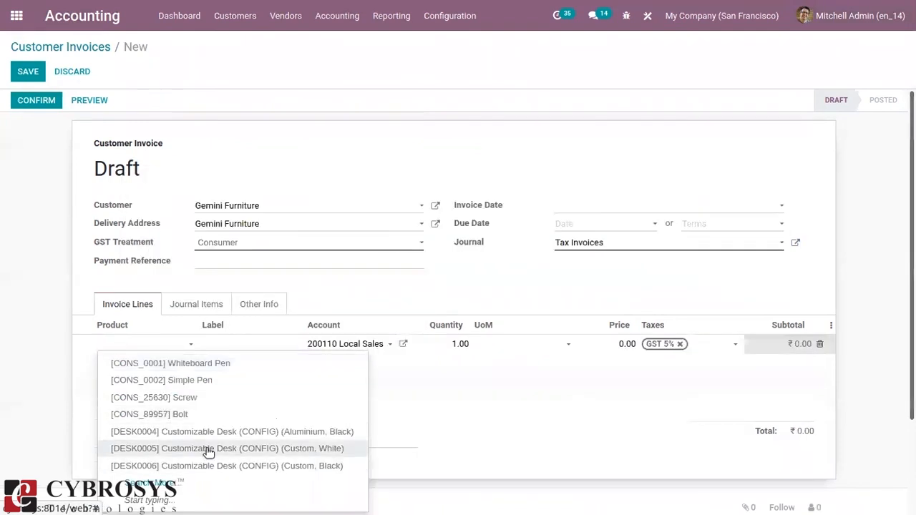
pyautogui.click(204, 451)
pyautogui.click(593, 211)
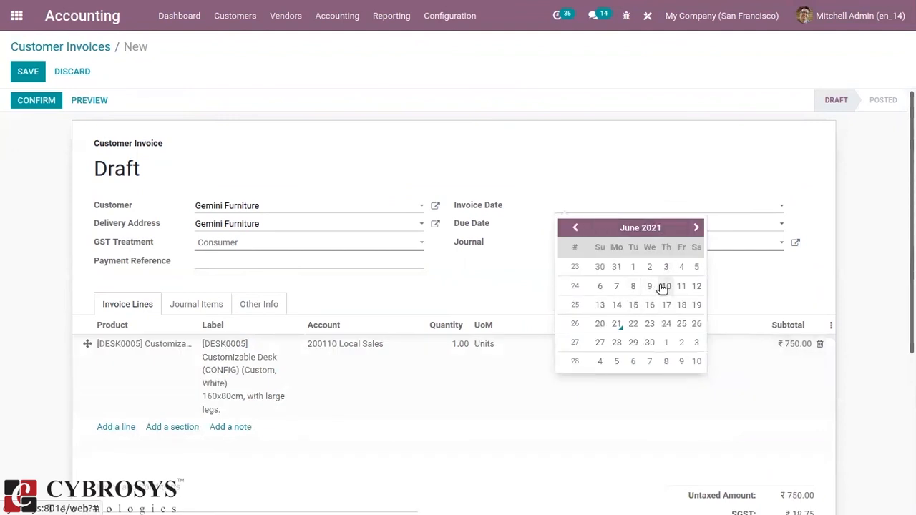
pyautogui.click(665, 286)
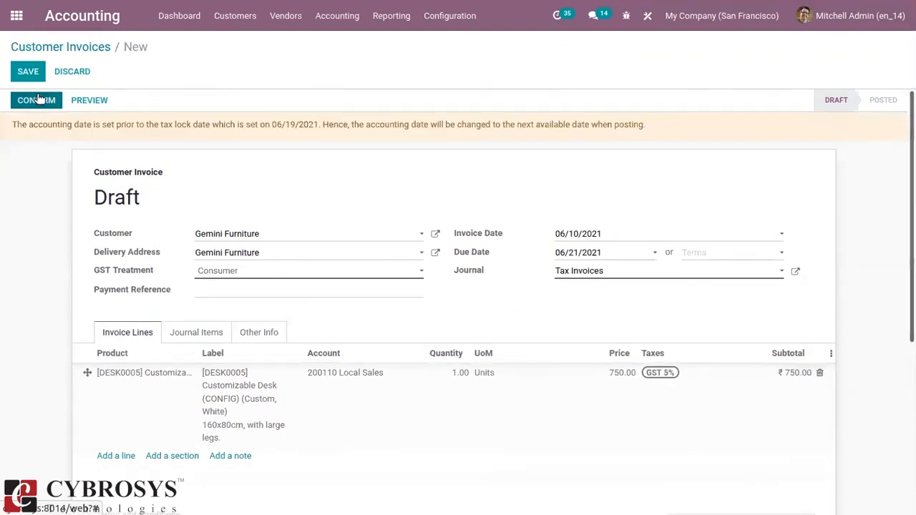
pyautogui.click(41, 99)
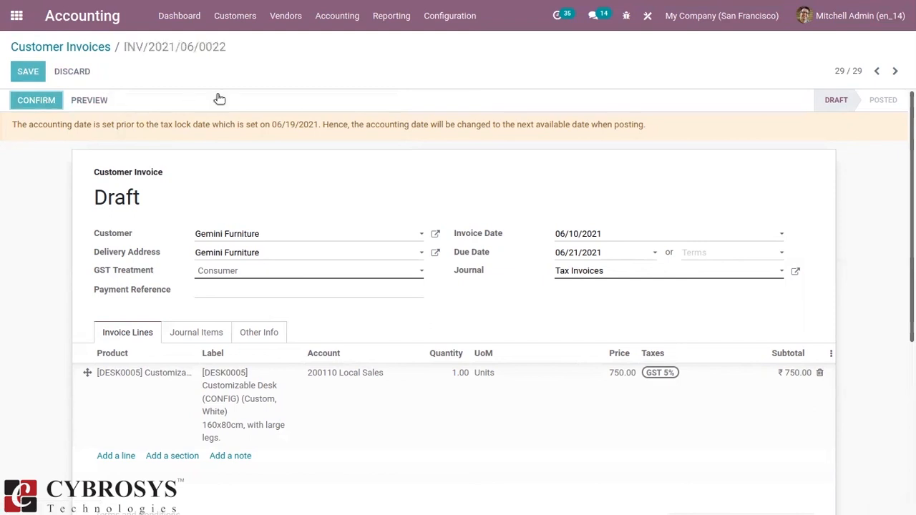
pyautogui.click(20, 71)
# Print the Gemini Furniture invoice with the Invoices report, open the PDF in Document Viewer to check it, and close it.
pyautogui.click(369, 73)
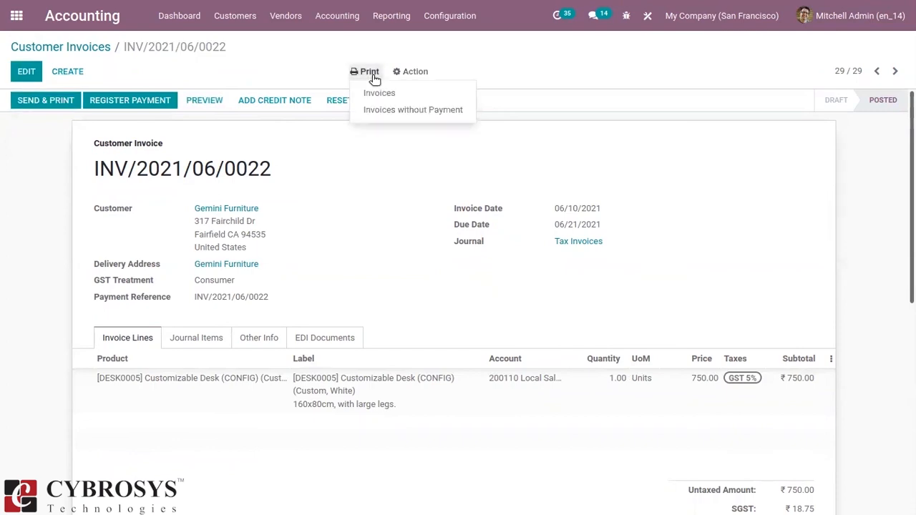
pyautogui.click(389, 92)
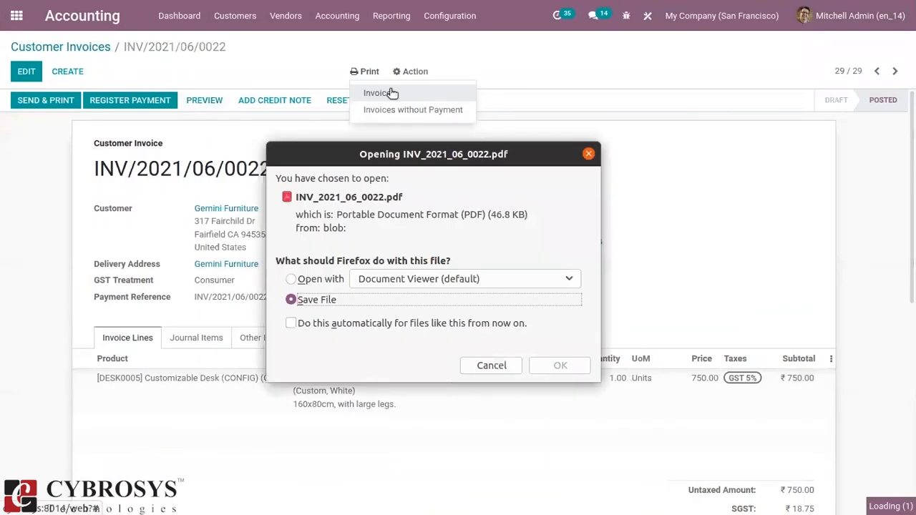
pyautogui.click(320, 279)
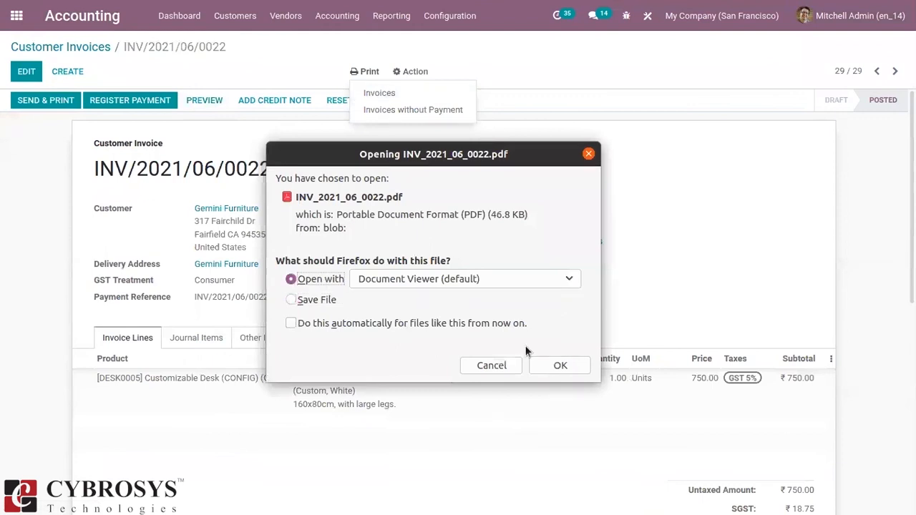
pyautogui.click(569, 367)
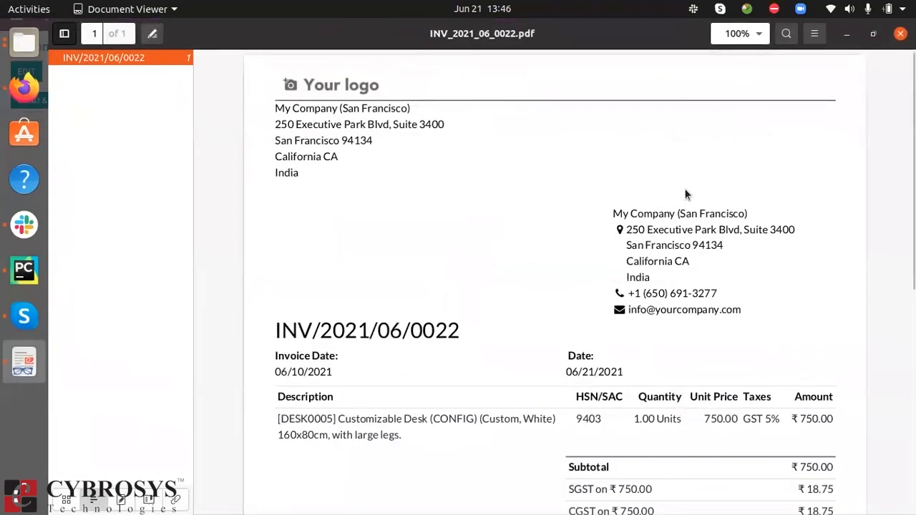
pyautogui.click(901, 34)
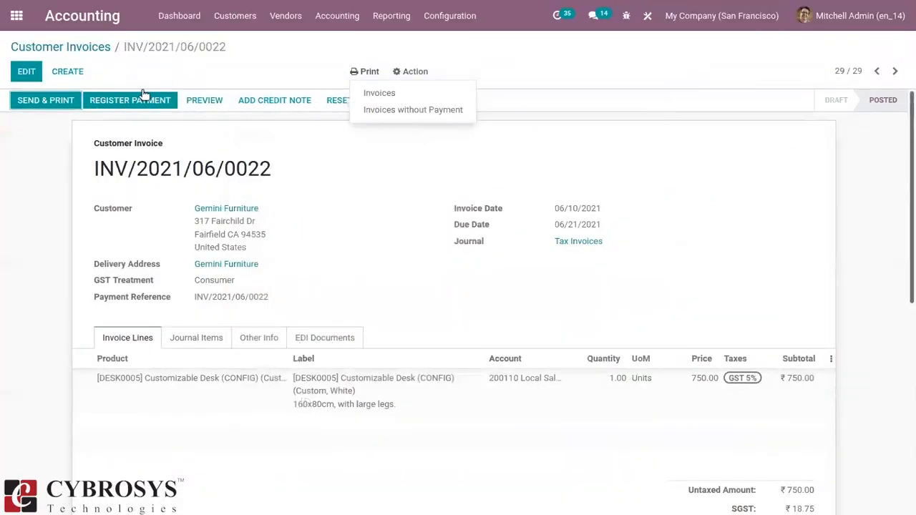
# Reset the Gemini Furniture invoice to draft, open it for editing, and set the invoice date to 06/14/2021.
pyautogui.click(340, 96)
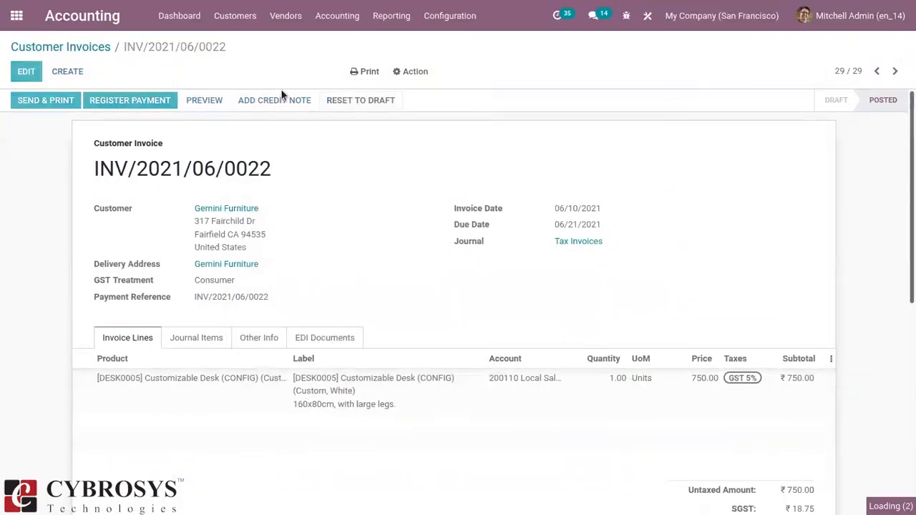
pyautogui.click(24, 74)
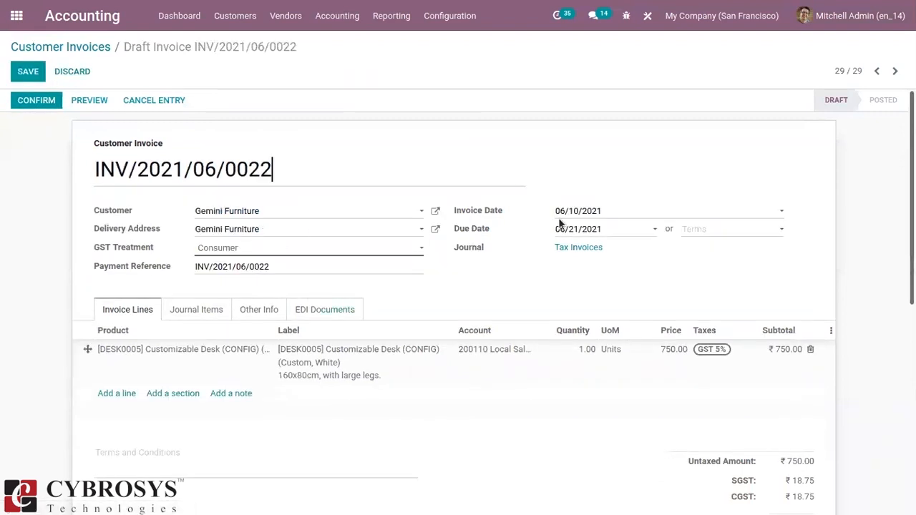
pyautogui.click(601, 213)
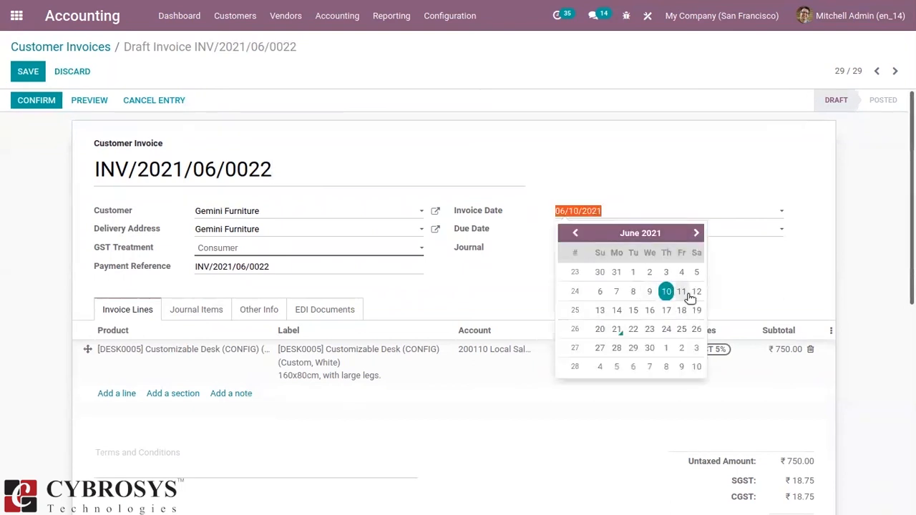
pyautogui.click(618, 311)
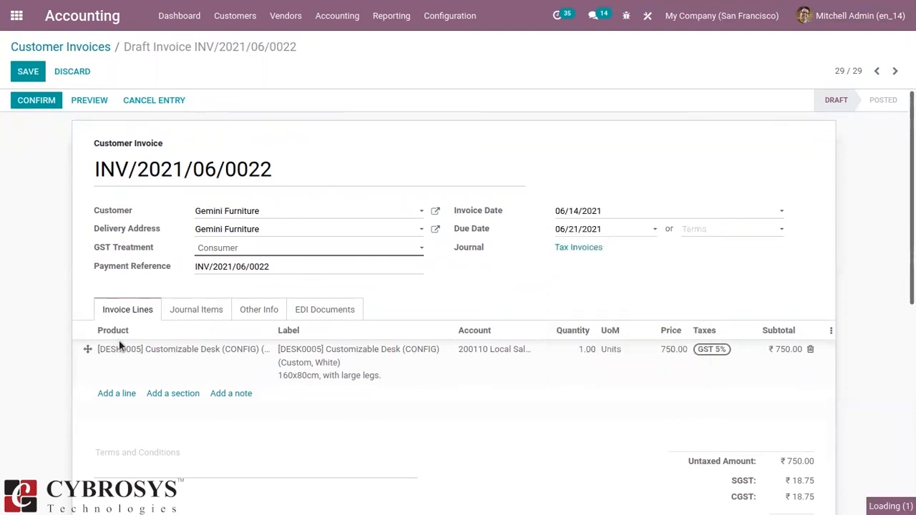
# Add an invoice line for [DESK0004] Customizable Desk (CONFIG) (Aluminium, Black), and confirm and save the invoice.
pyautogui.click(109, 427)
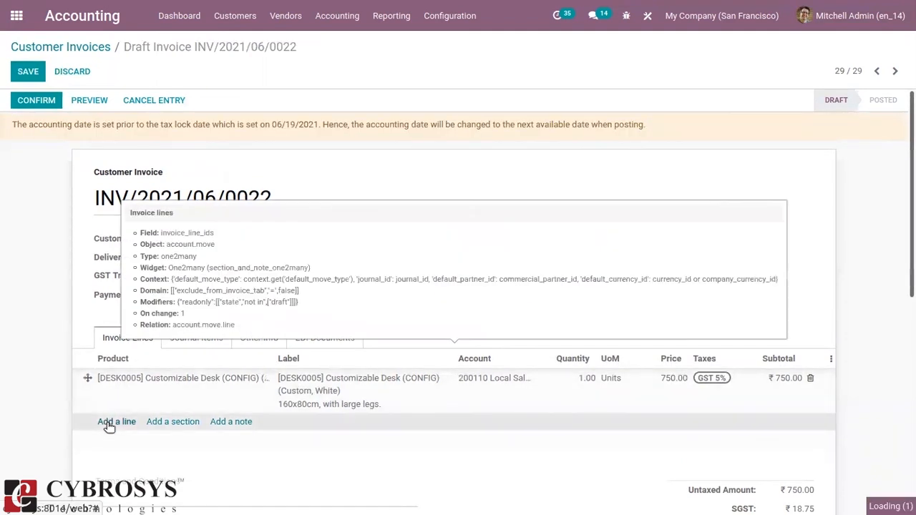
pyautogui.click(109, 426)
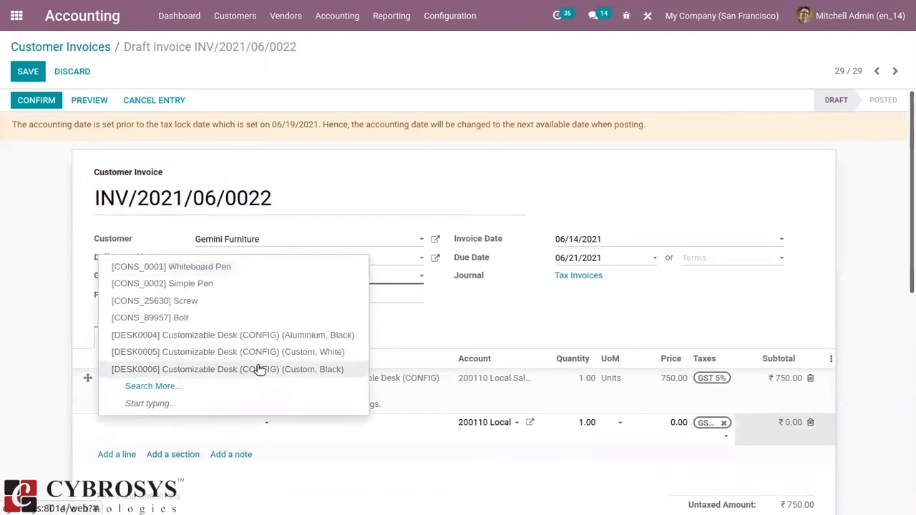
pyautogui.click(250, 337)
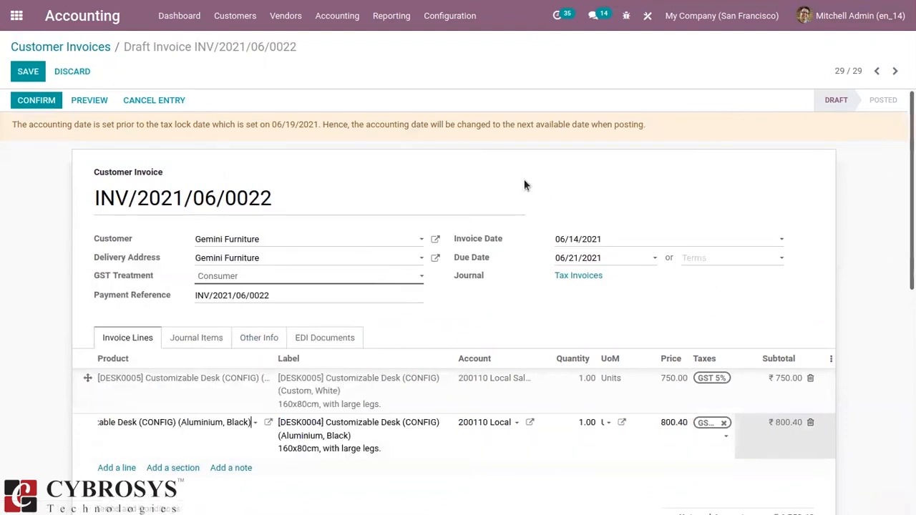
pyautogui.click(39, 101)
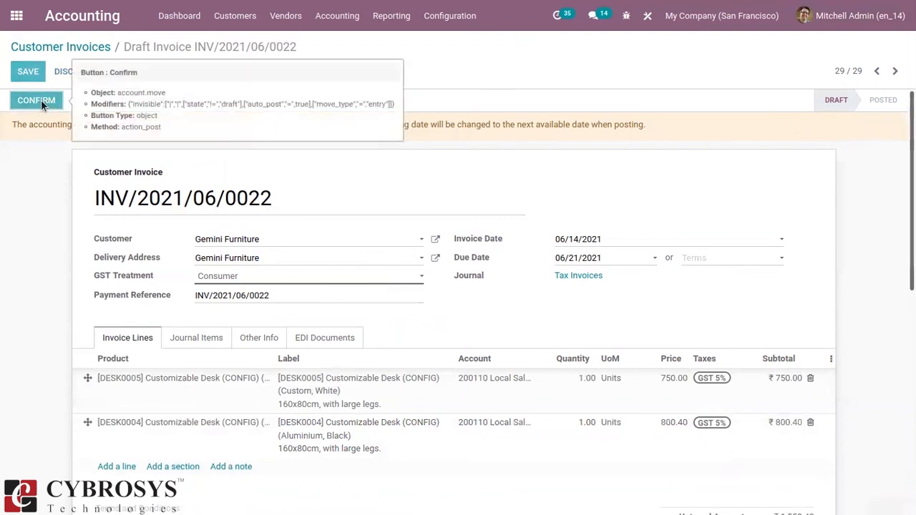
pyautogui.click(30, 73)
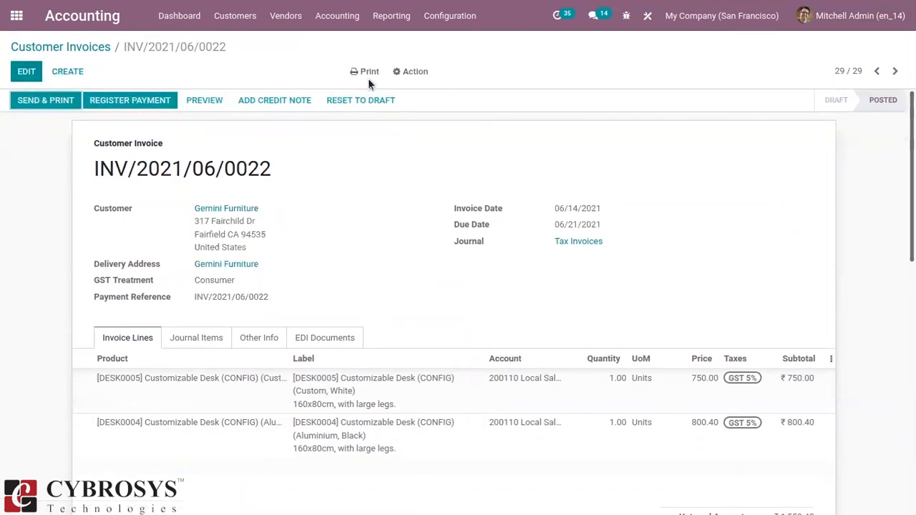
# Print the updated invoice with the Invoices report, open the PDF maximized in Document Viewer to check it, and close it.
pyautogui.click(366, 75)
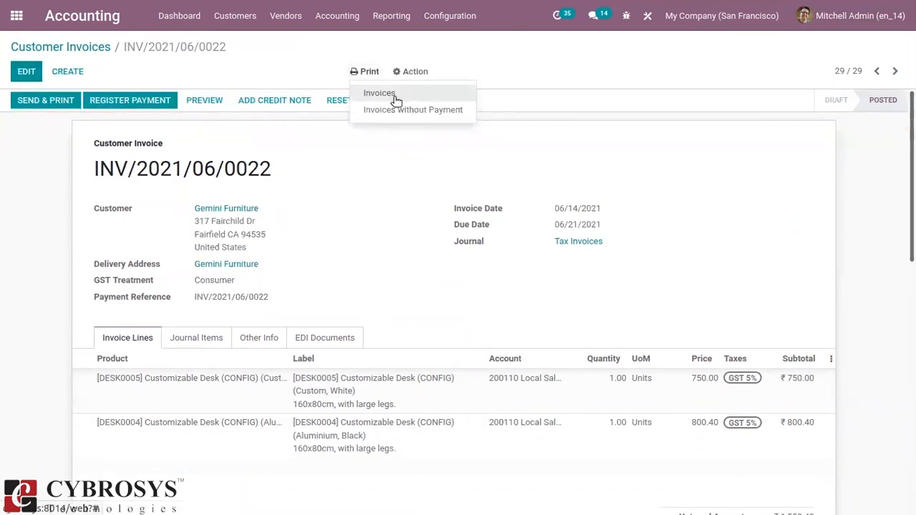
pyautogui.click(396, 96)
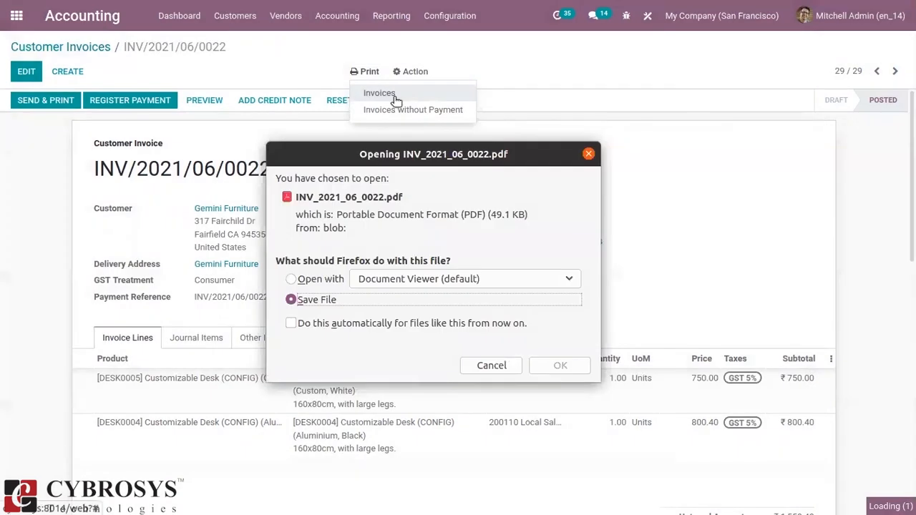
pyautogui.click(315, 279)
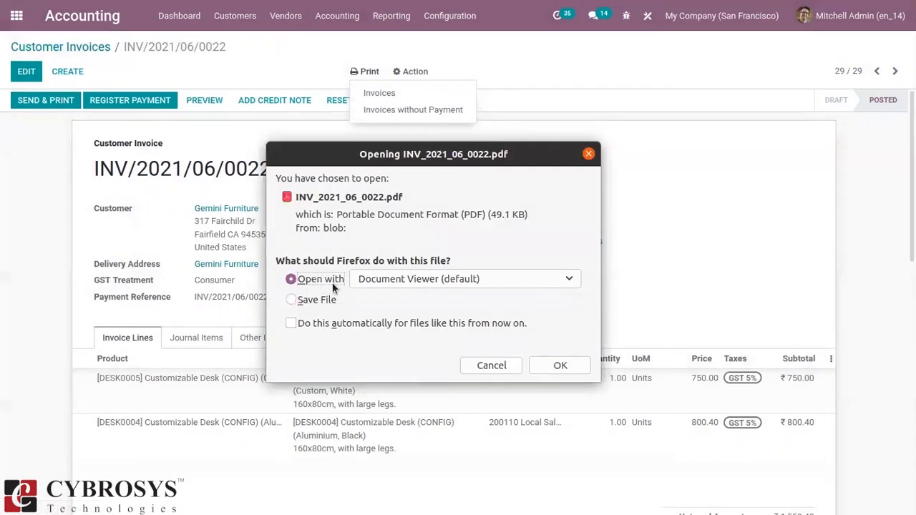
pyautogui.click(561, 364)
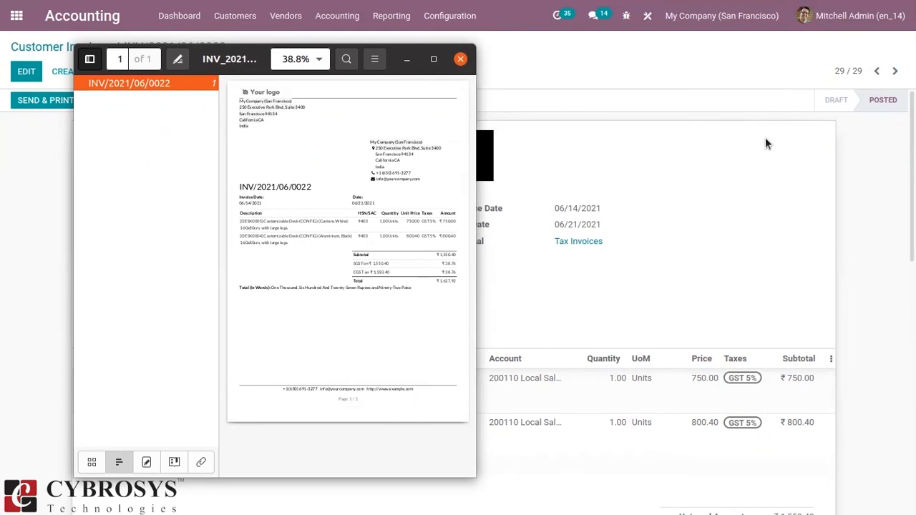
pyautogui.click(434, 59)
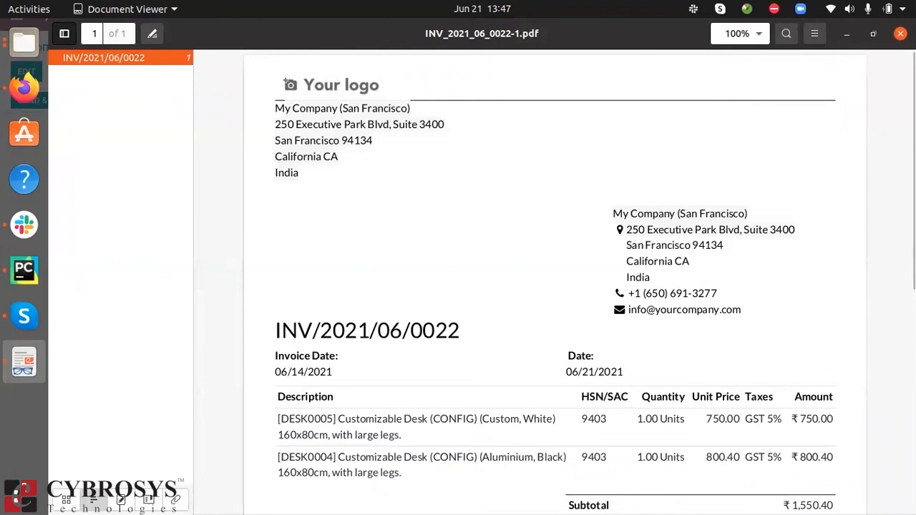
pyautogui.click(901, 34)
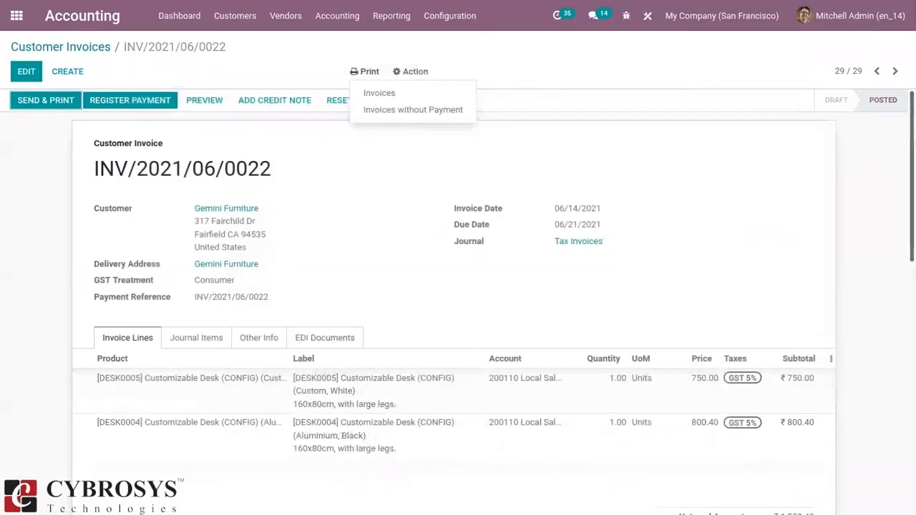
pyautogui.click(653, 73)
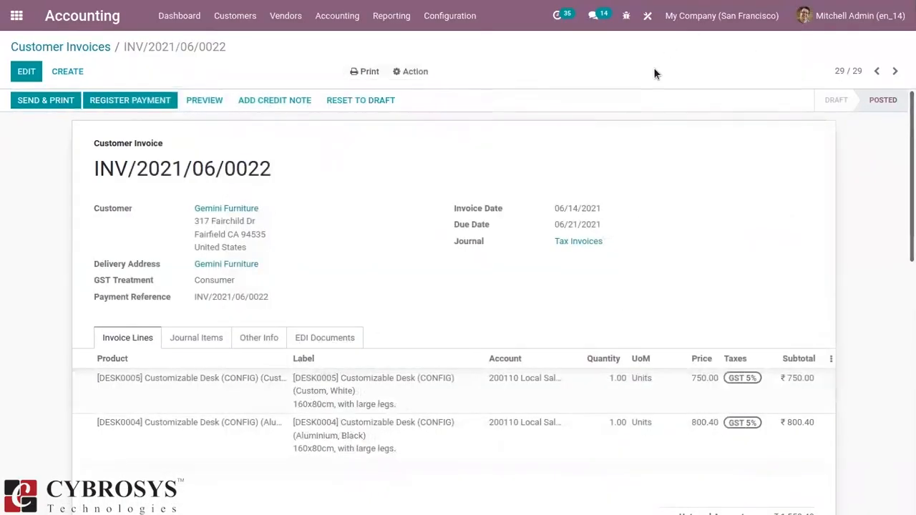